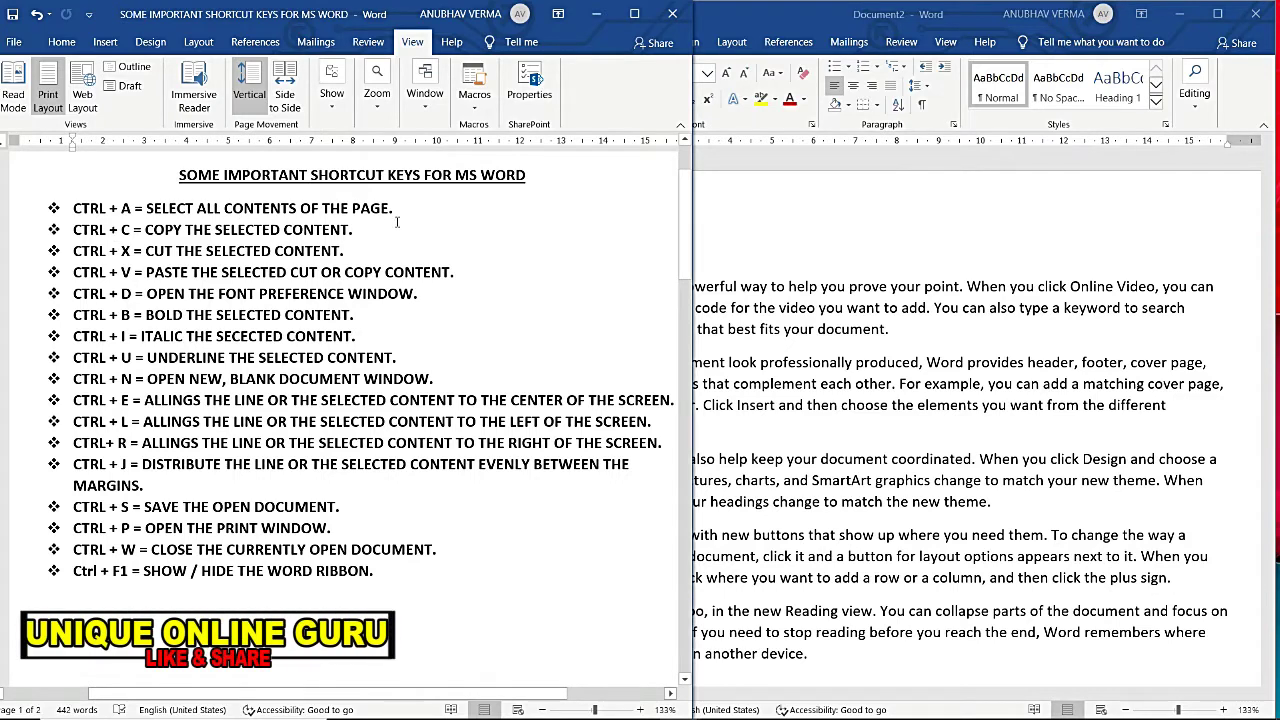
Bring Document2 to the front and select all five sample paragraphs with Ctrl+A
click(826, 221)
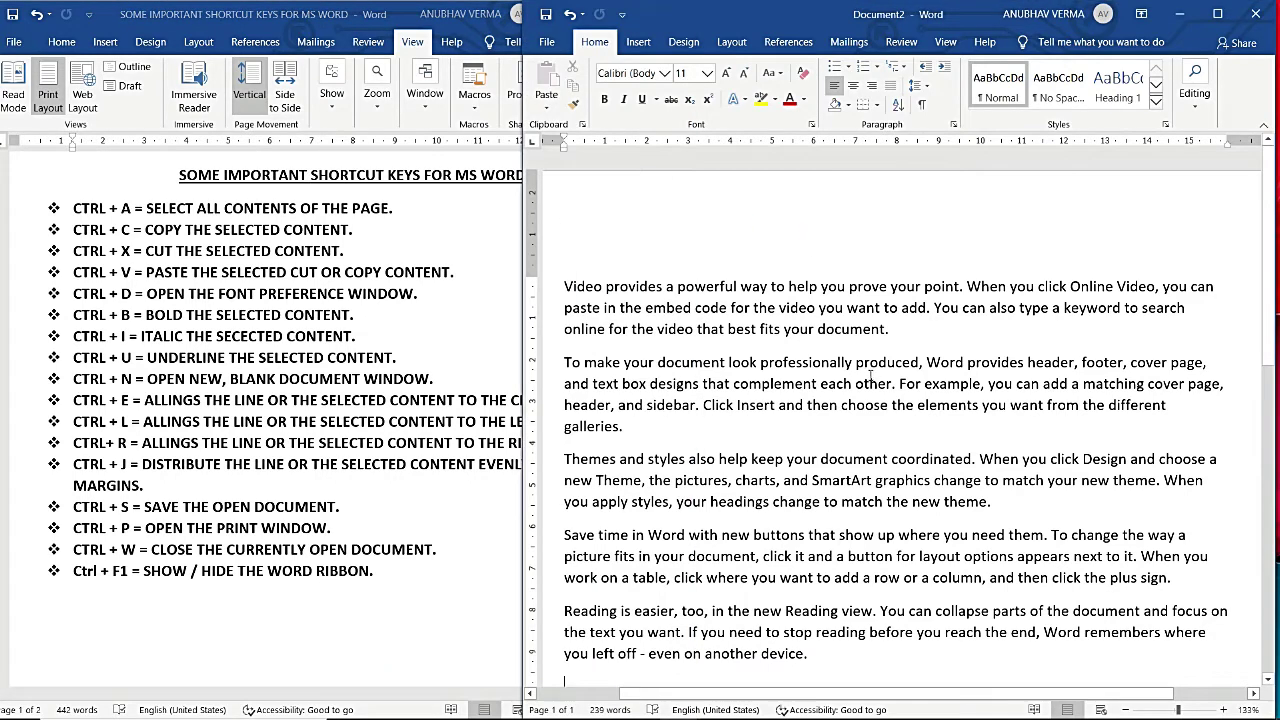
scroll(839, 354, down, 1)
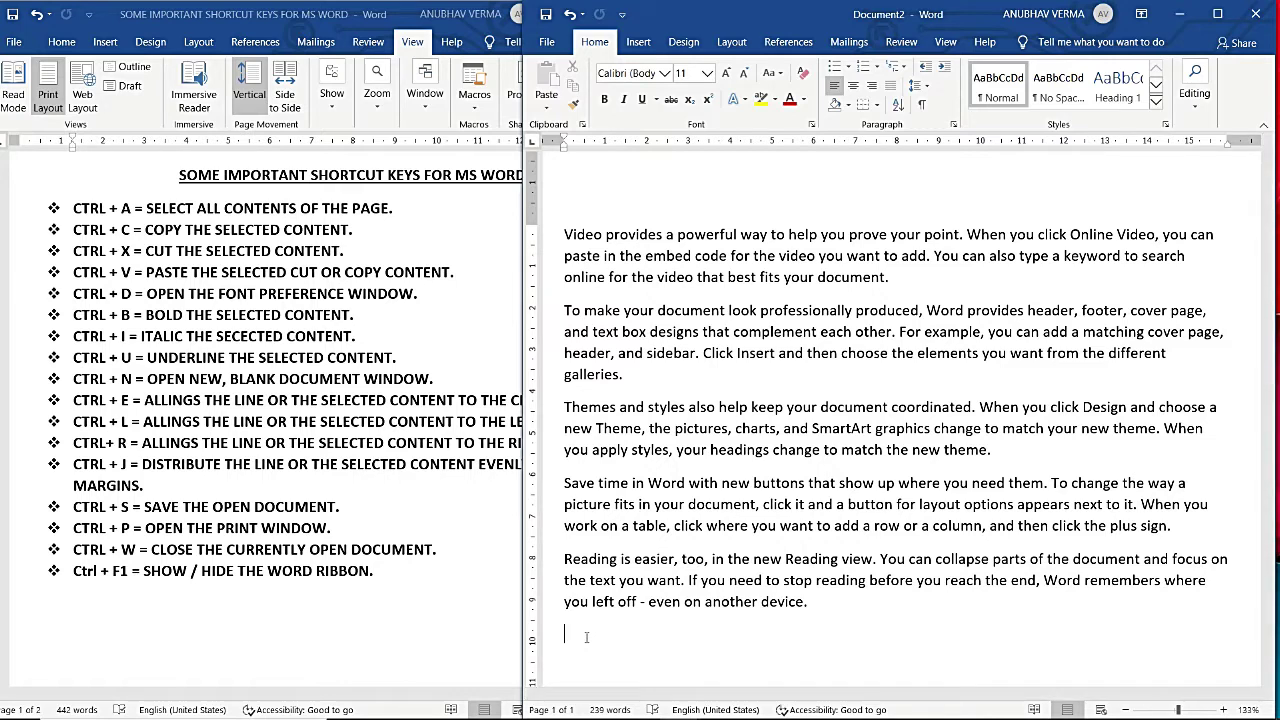
key(ctrl+a)
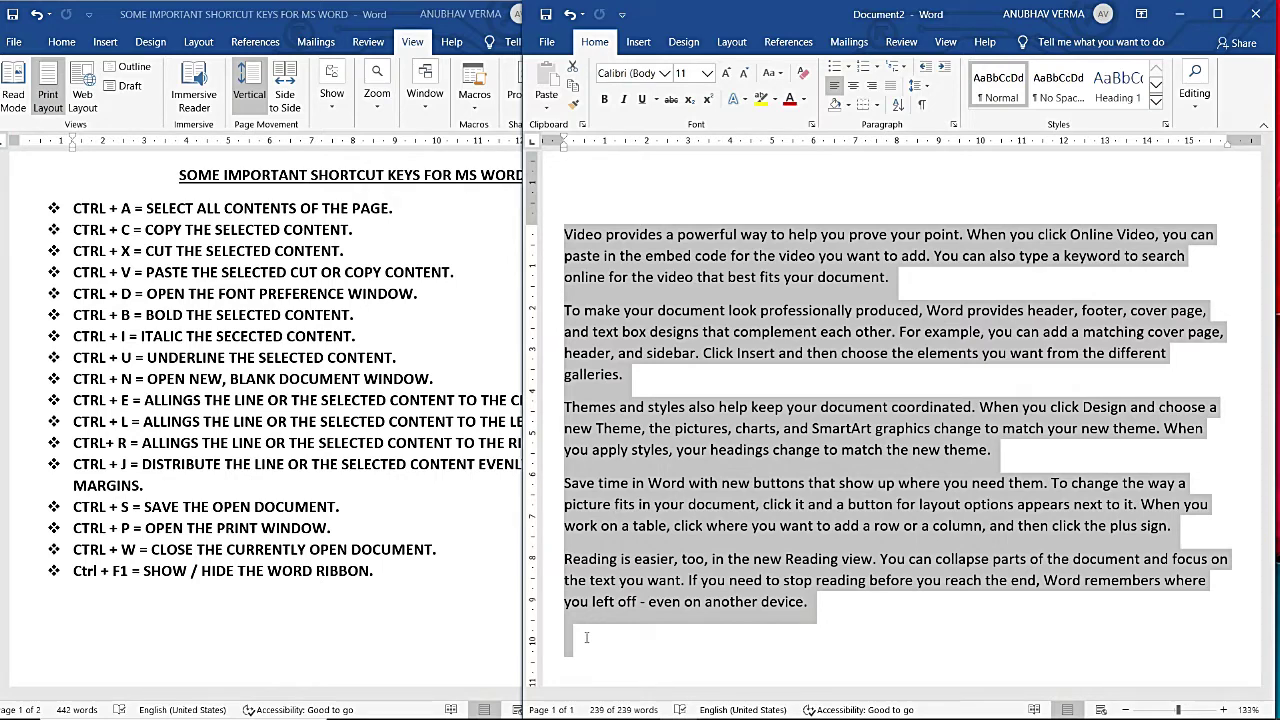
Deselect the text, leaving the insertion point on the document's last line
click(586, 637)
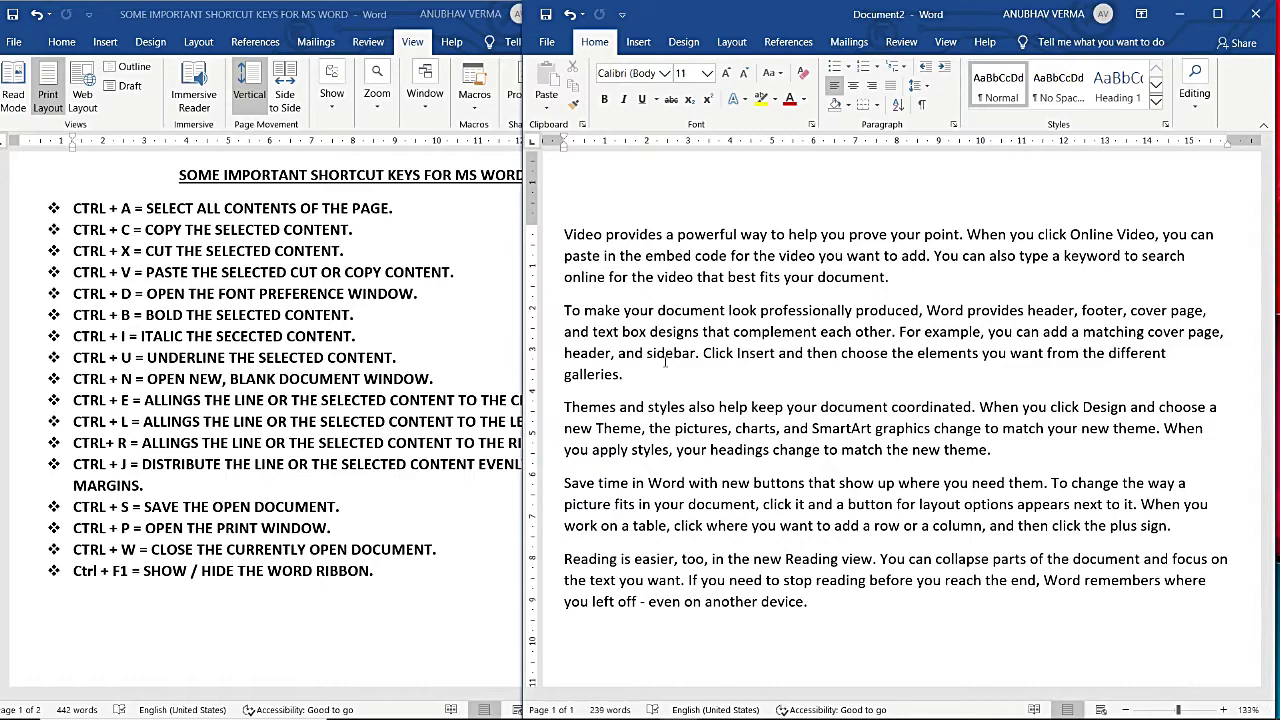
Select the 'Save time in Word' paragraph with Shift+arrow keys and copy it with Ctrl+C
key(Up)
key(Up)
key(Up)
key(Return)
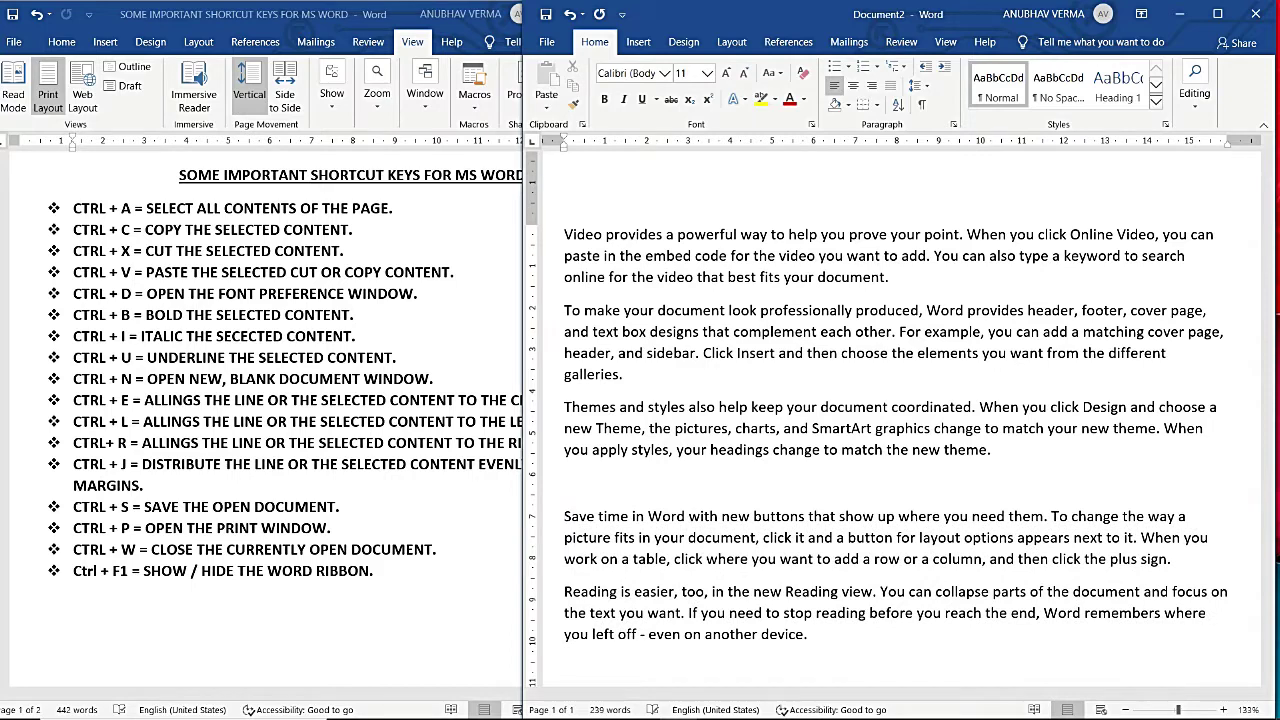
key(BackSpace)
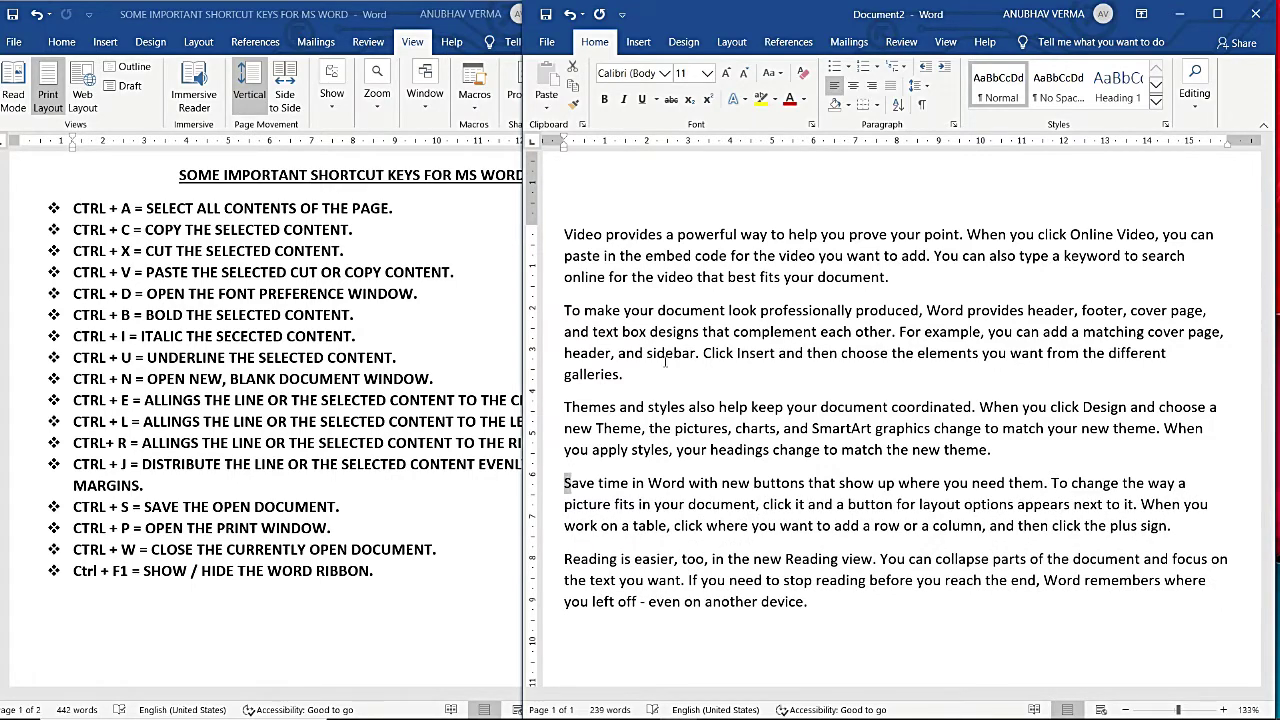
key(shift+Down)
key(shift+Down)
key(shift+Right)
key(shift+Right)
key(shift+Right)
key(shift+Right)
key(shift+Right)
key(shift+Right)
key(shift+Right)
key(shift+Right)
key(shift+Right)
key(shift+Right)
key(shift+Right)
key(shift+Right)
key(shift+Right)
key(shift+Right)
key(shift+Right)
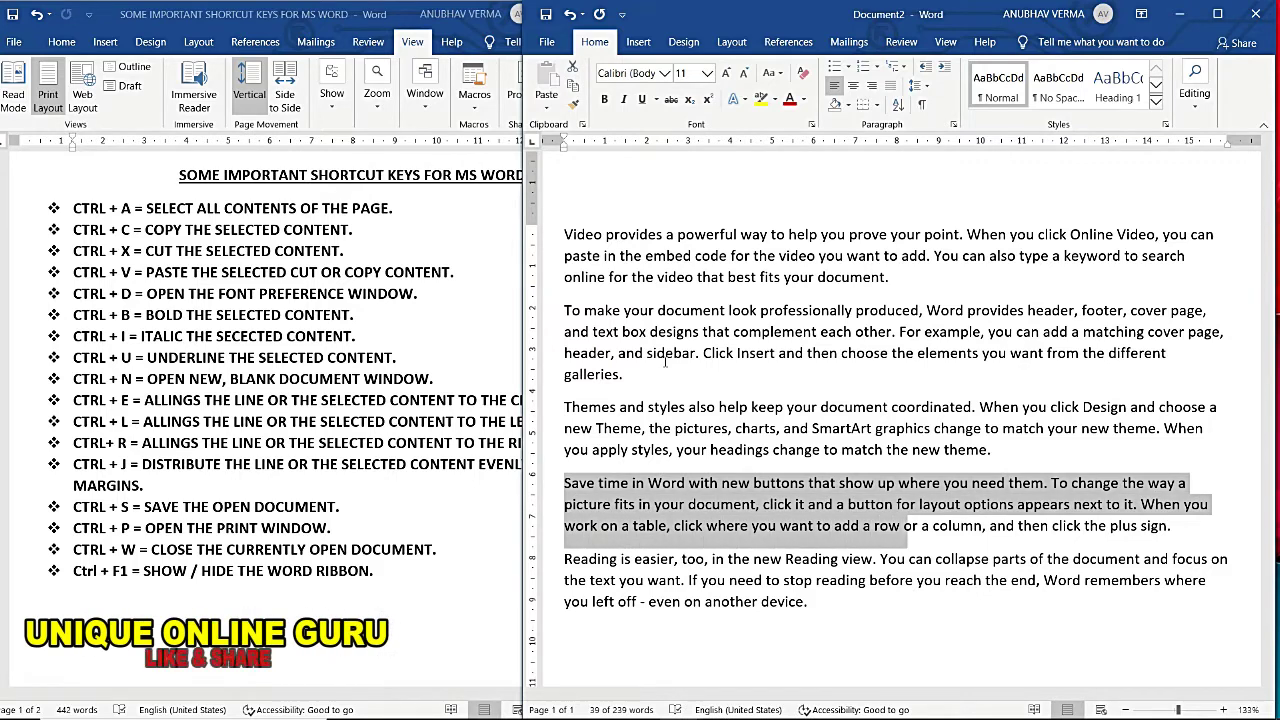
key(shift+Right)
key(shift+Right)
key(shift+Right)
key(shift+Right)
key(shift+Right)
key(shift+Right)
key(shift+Right)
key(shift+Right)
key(shift+Right)
key(shift+Right)
key(shift+Right)
key(shift+Right)
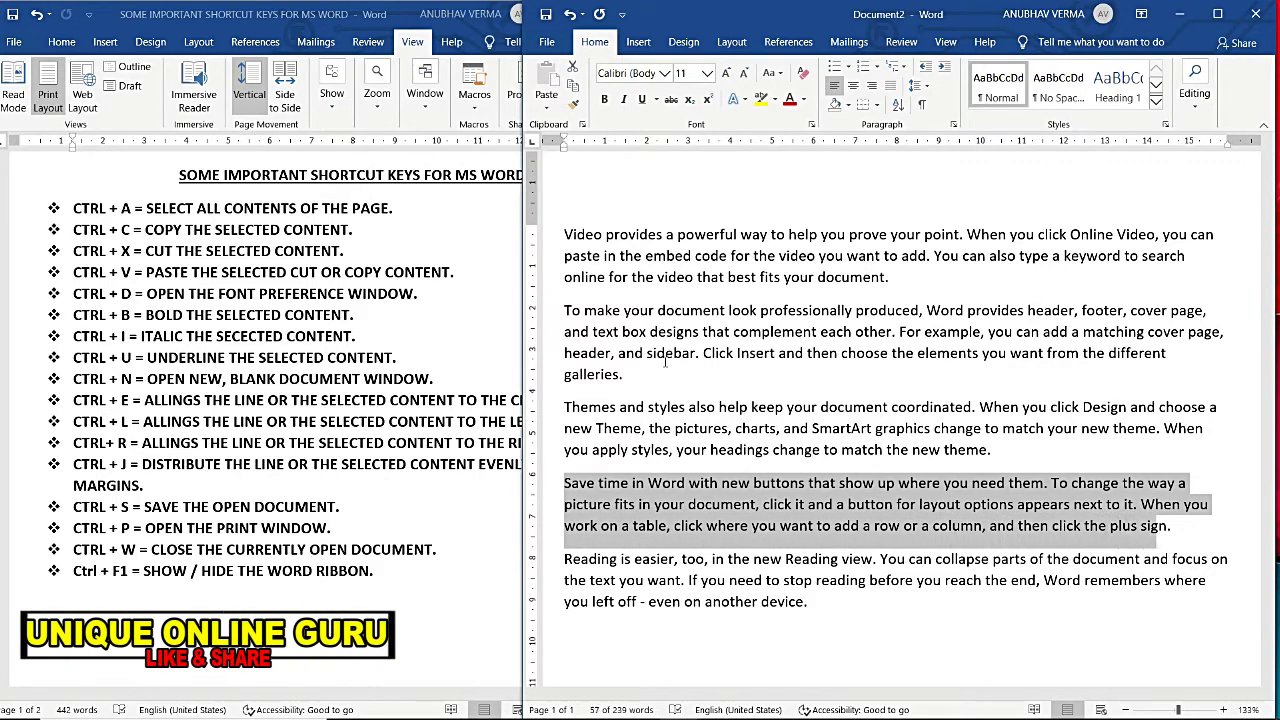
key(shift+Right)
key(shift+Right)
key(shift+Right)
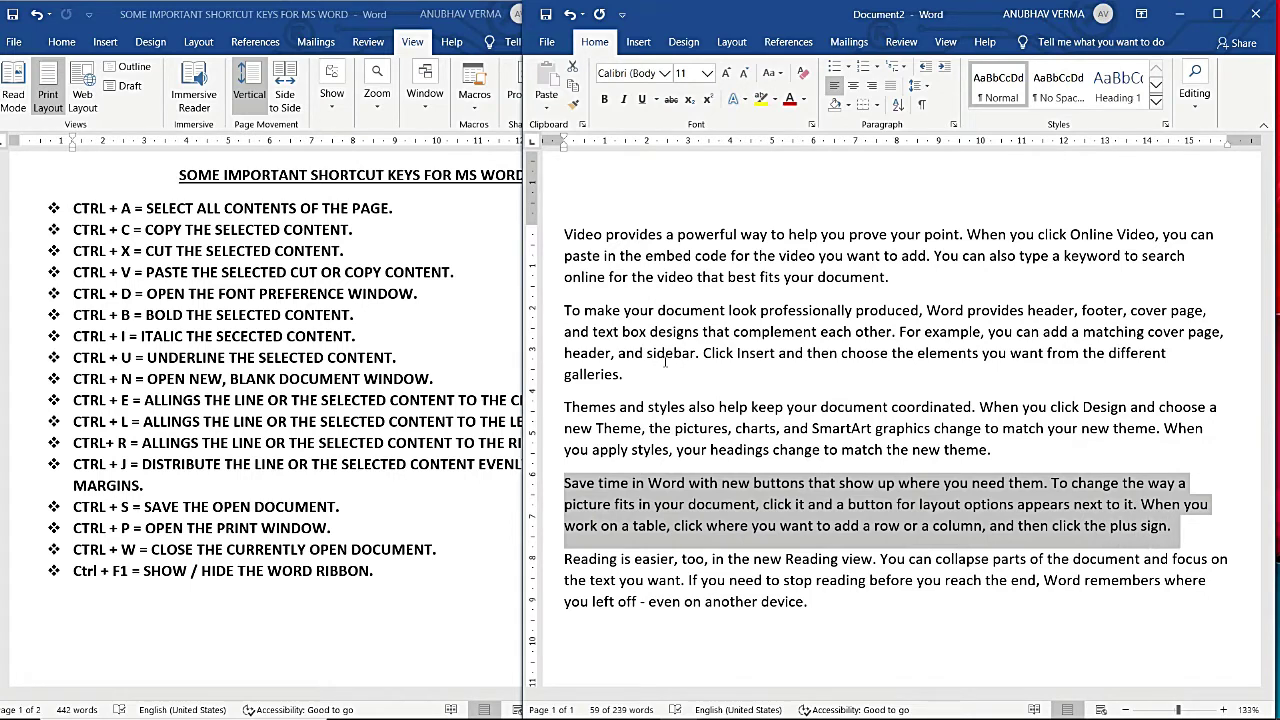
key(ctrl+c)
scroll(278, 290, down, 5)
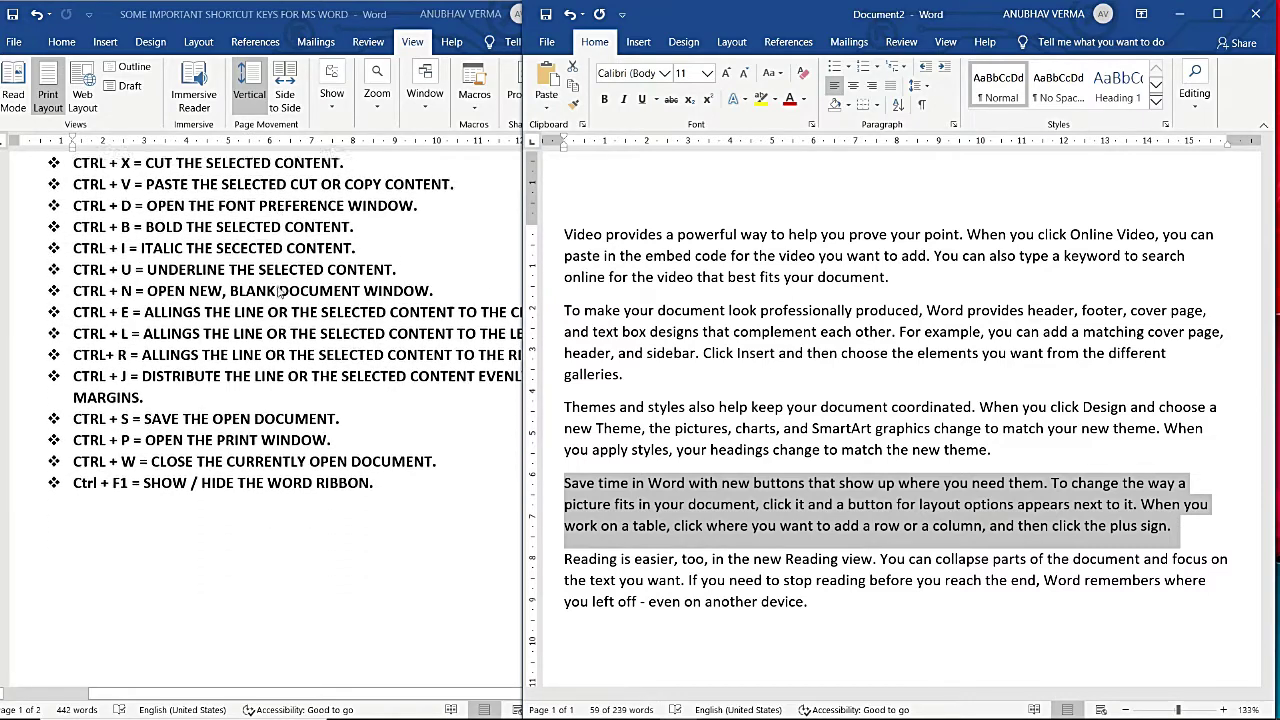
click(808, 611)
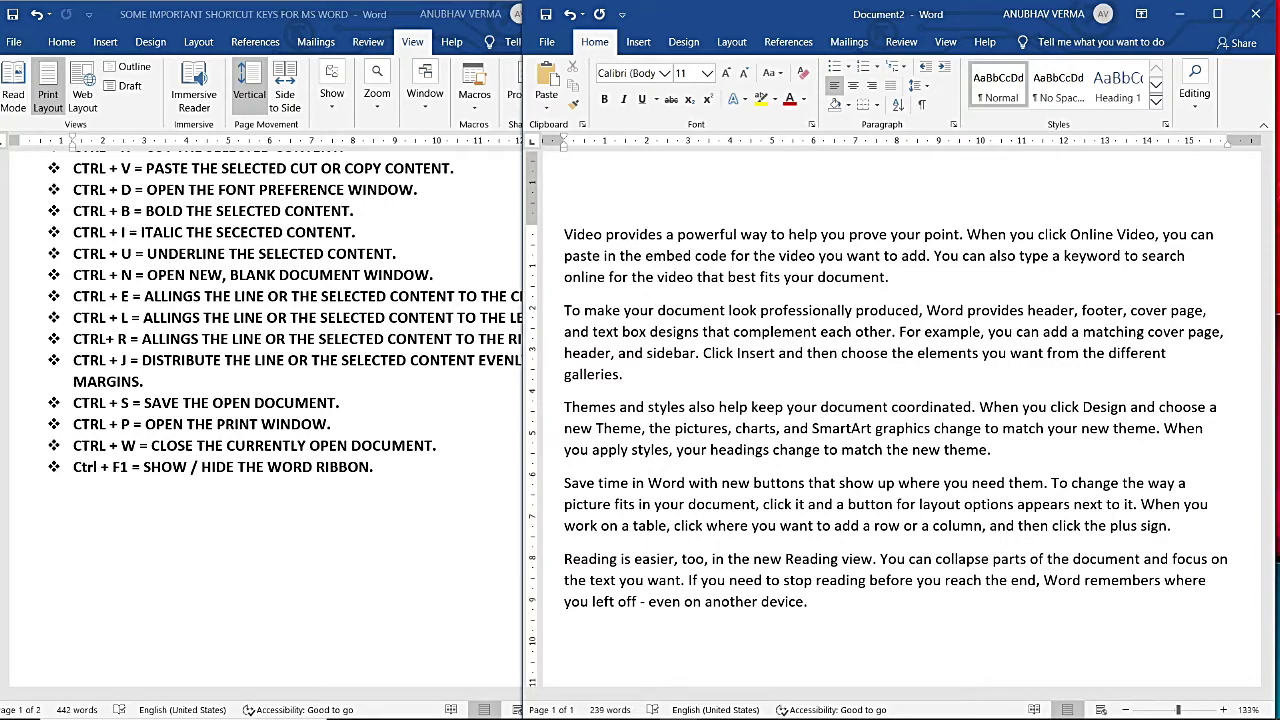
key(ctrl+v)
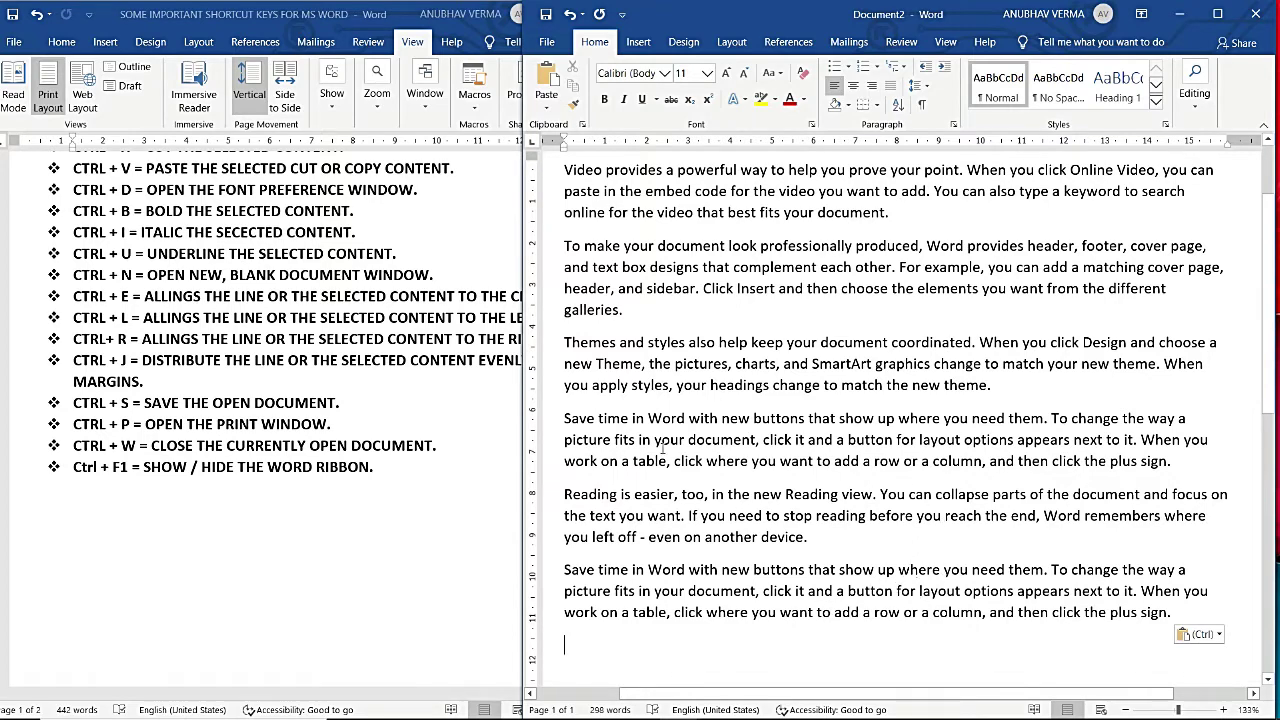
mouse_move(566, 418)
mouse_down()
mouse_move(696, 456)
mouse_move(779, 461)
mouse_up()
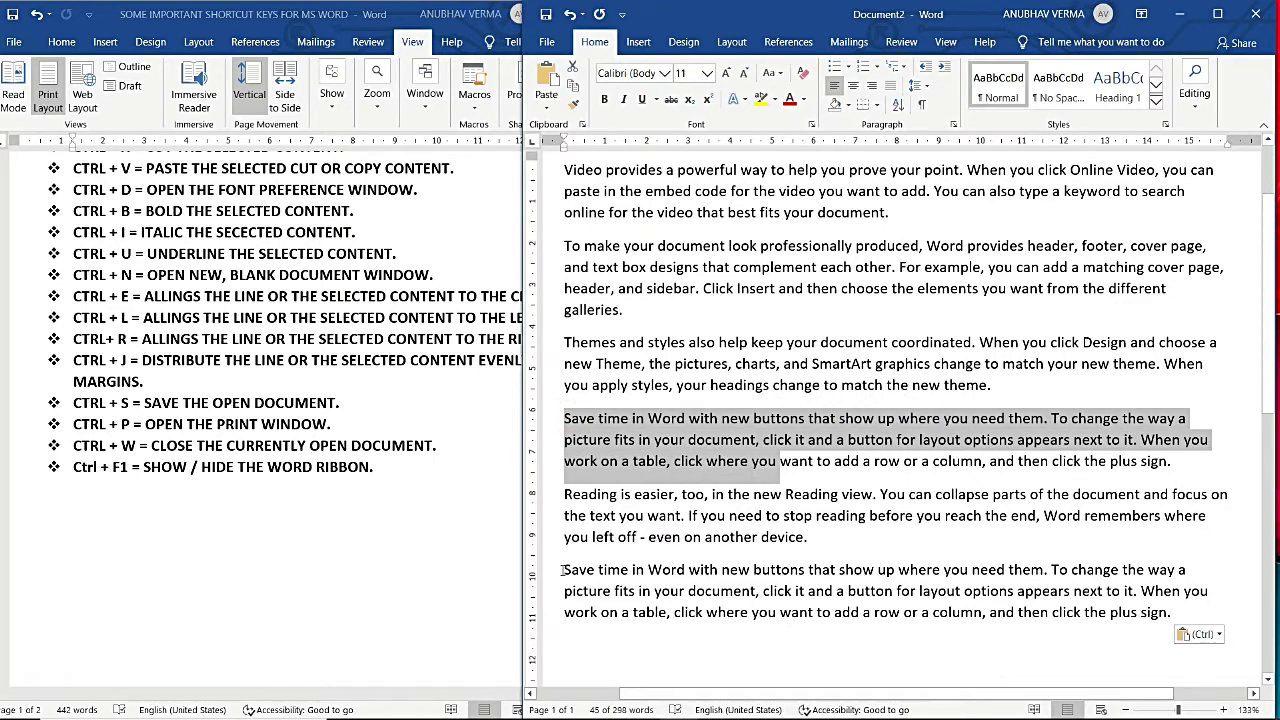
drag(563, 570, 866, 617)
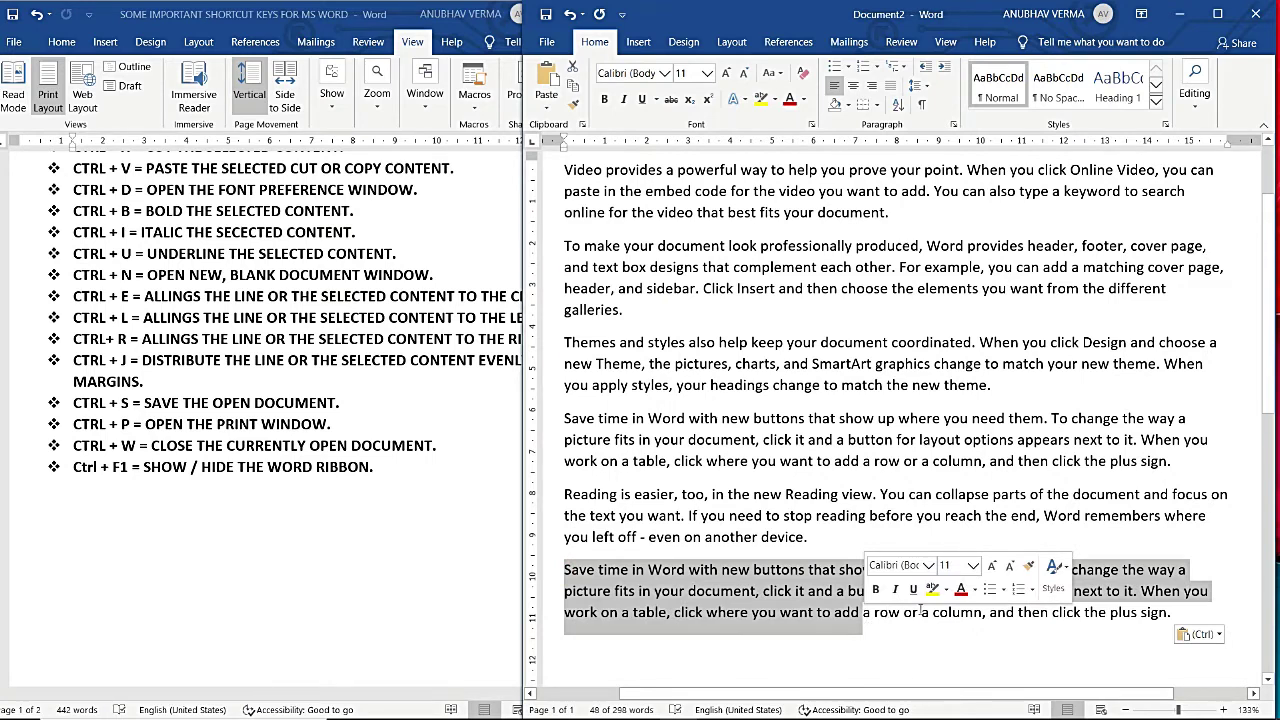
mouse_move(1172, 612)
mouse_down()
mouse_move(1107, 627)
mouse_move(1005, 592)
mouse_move(806, 591)
mouse_up()
drag(744, 577, 580, 577)
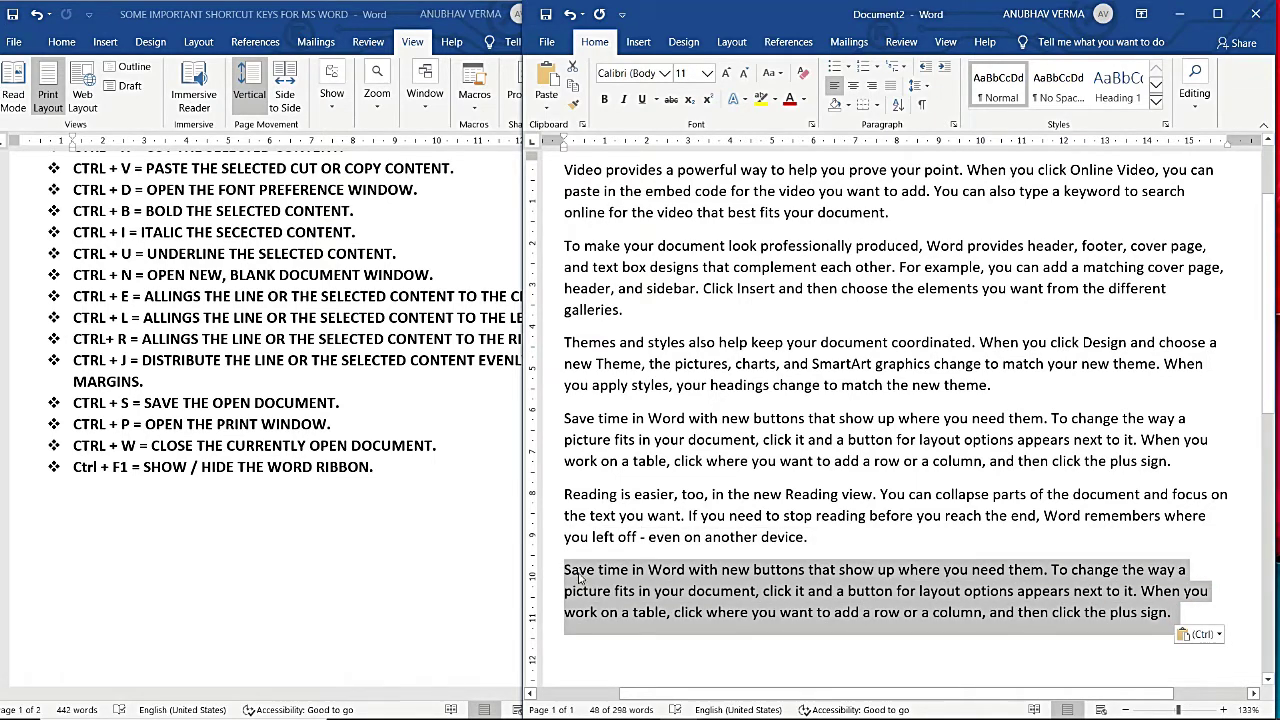
key(ctrl+x)
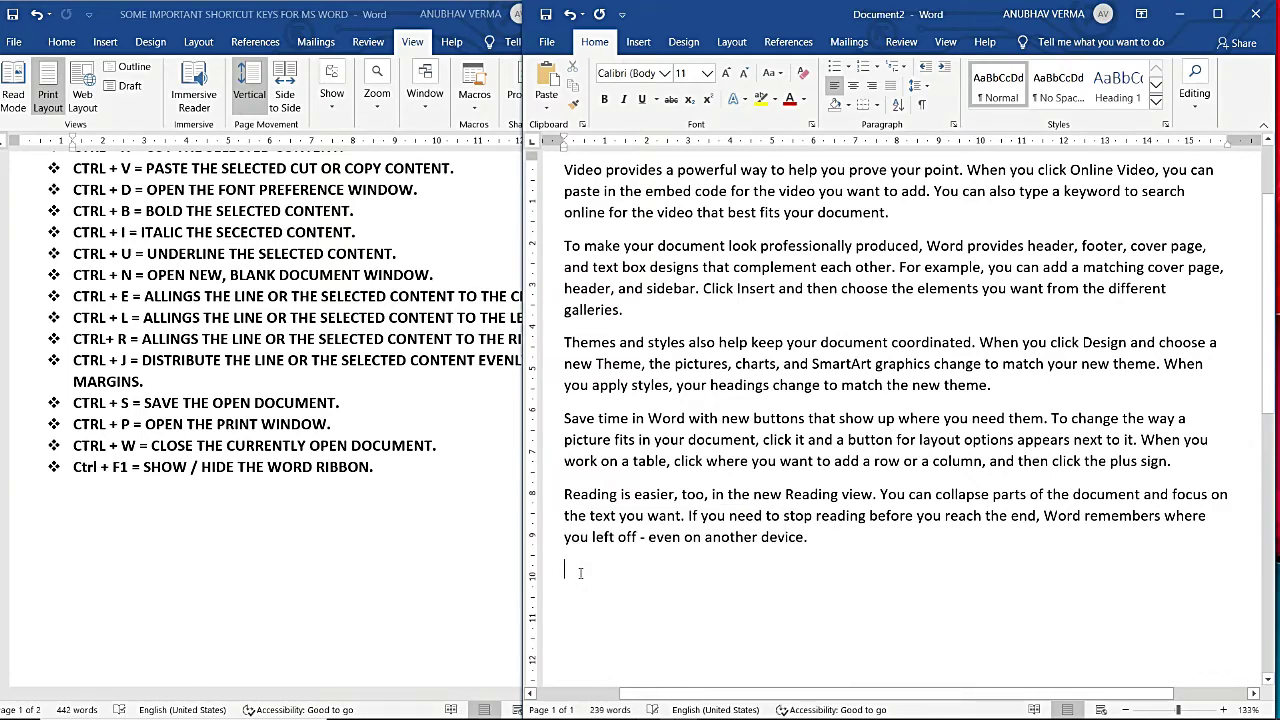
scroll(580, 572, up, 2)
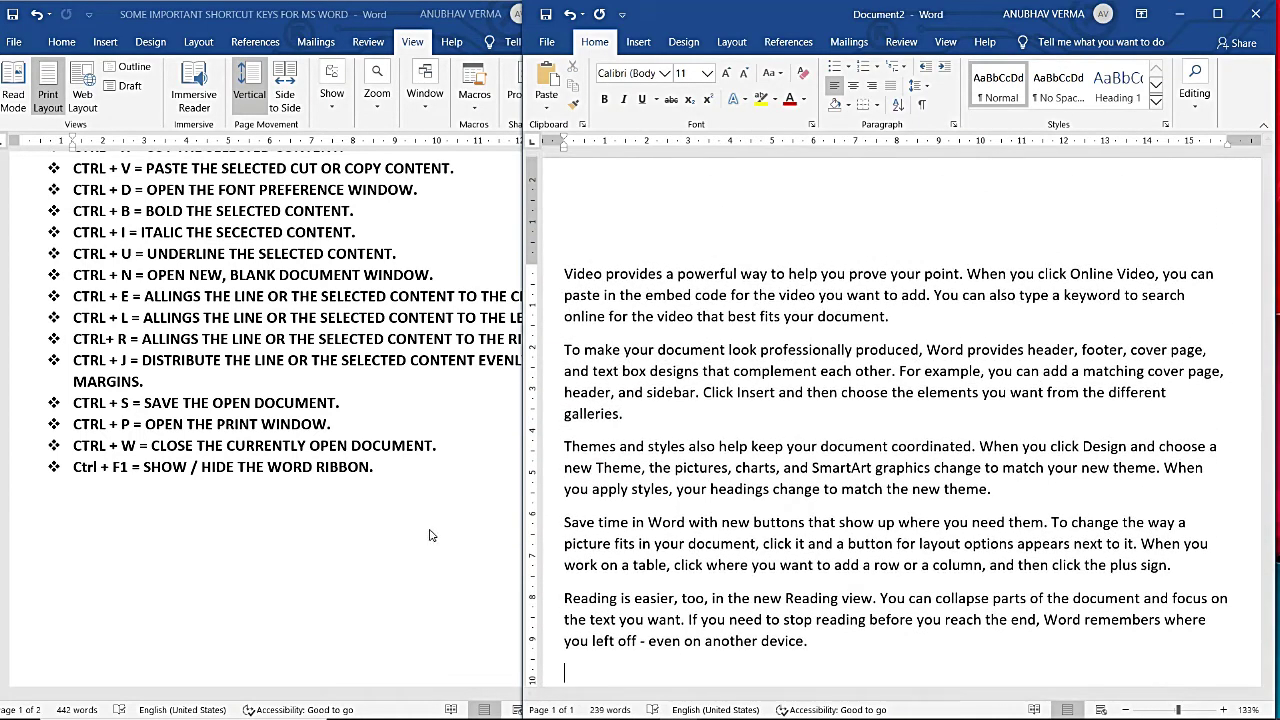
Cut the 'Save time in Word' paragraph and paste it after the closing Reading paragraph
scroll(430, 530, up, 2)
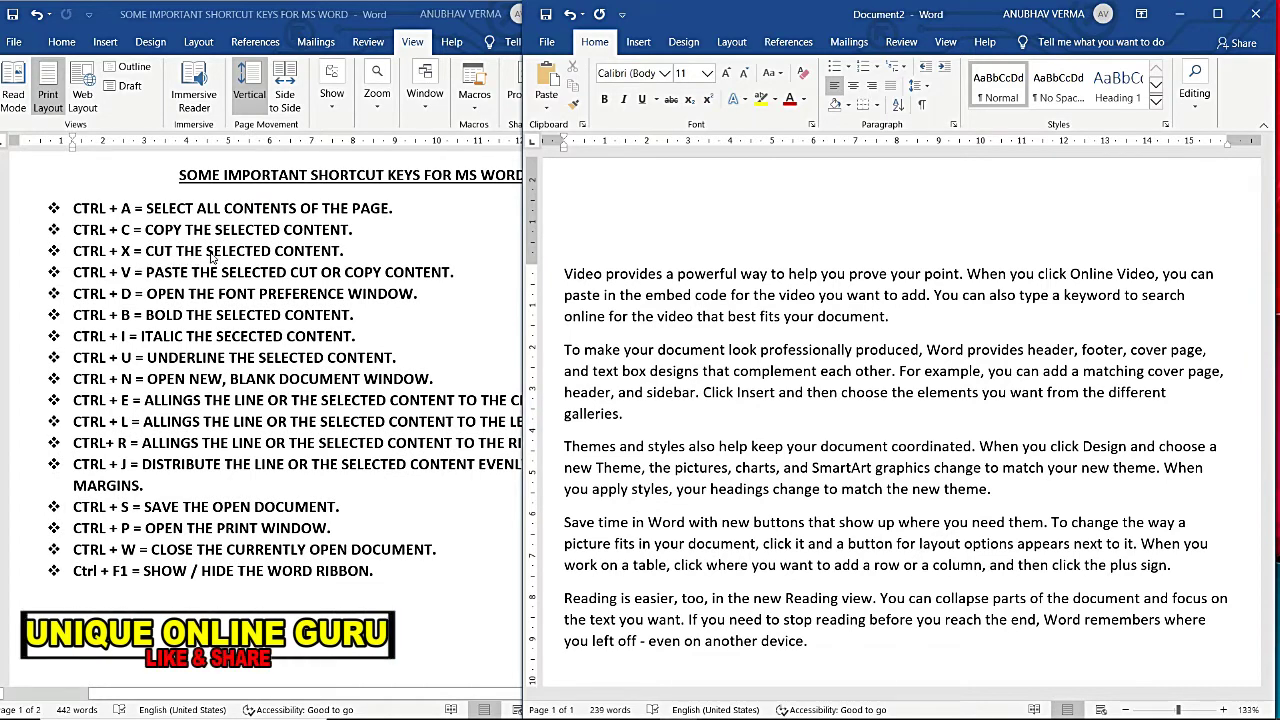
scroll(600, 466, down, 1)
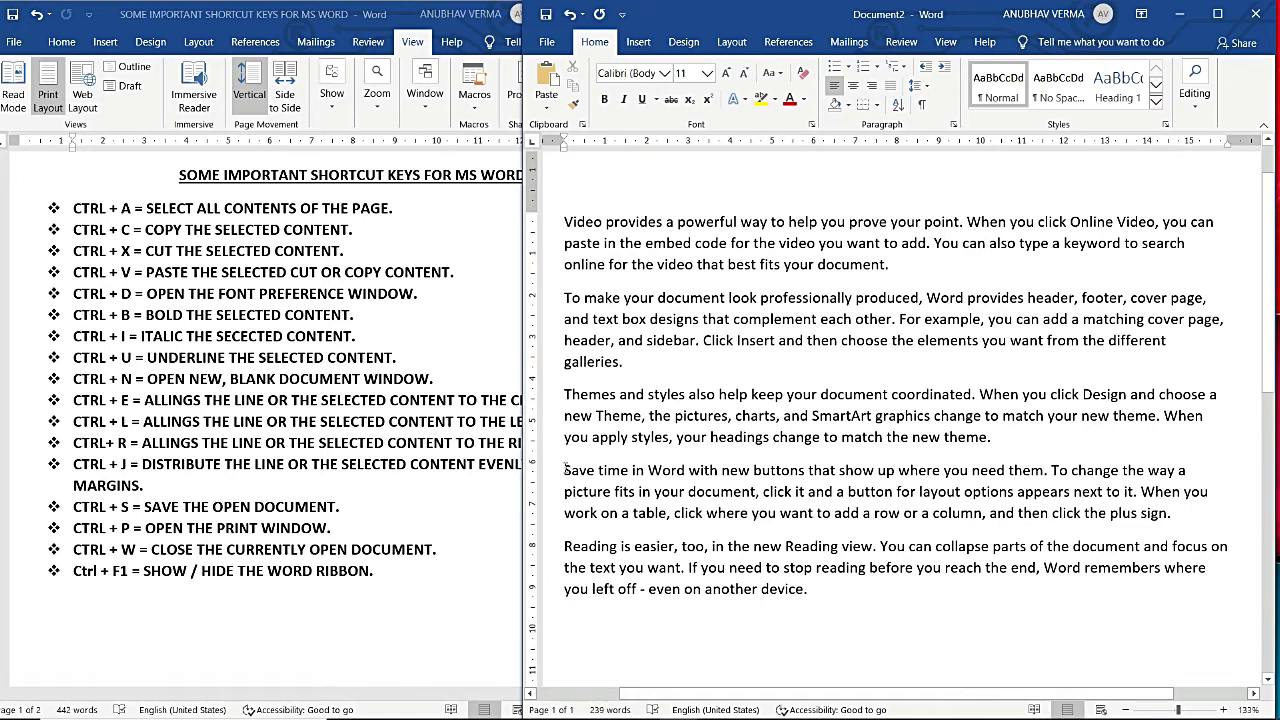
mouse_move(565, 470)
mouse_down()
mouse_move(612, 497)
mouse_move(1178, 522)
mouse_up()
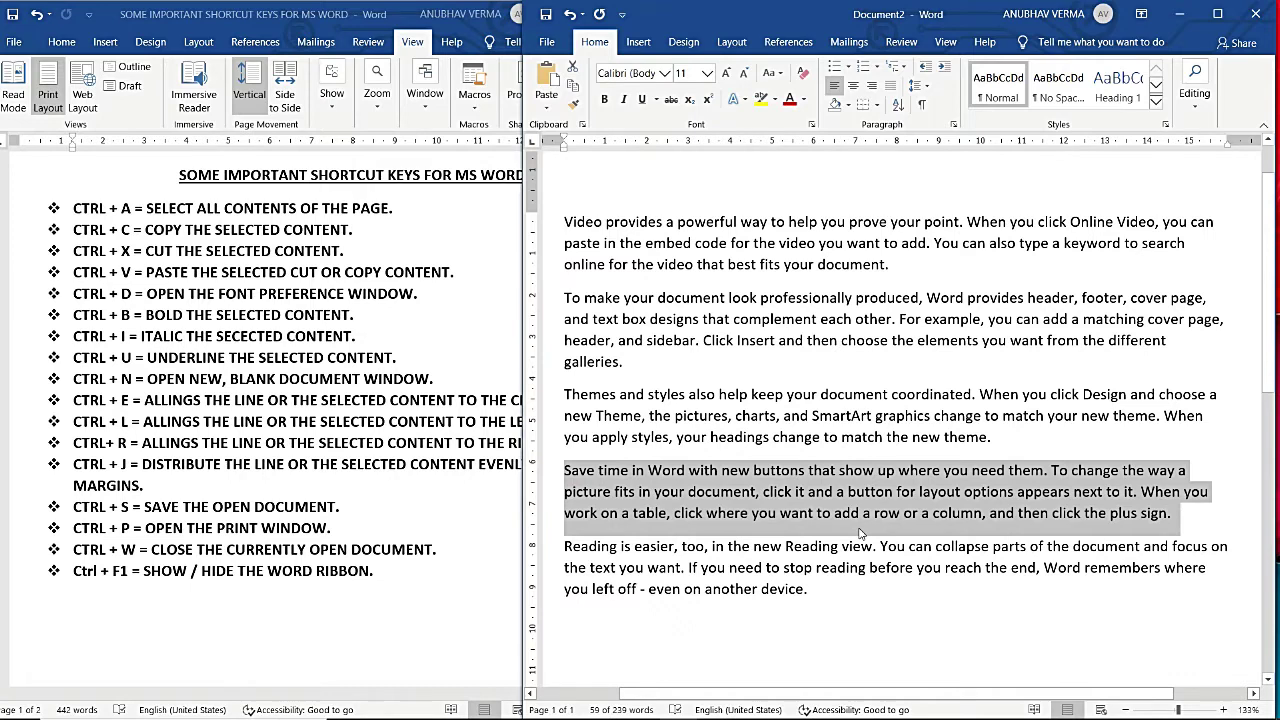
key(ctrl+x)
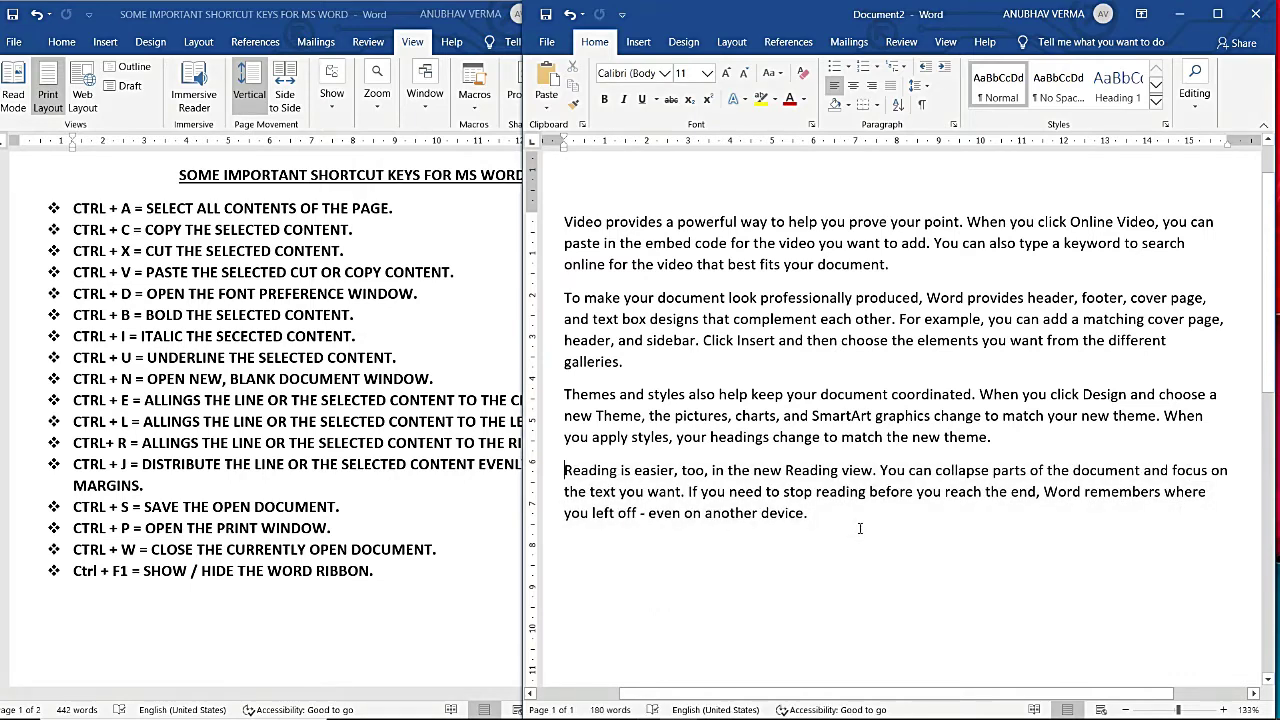
click(859, 528)
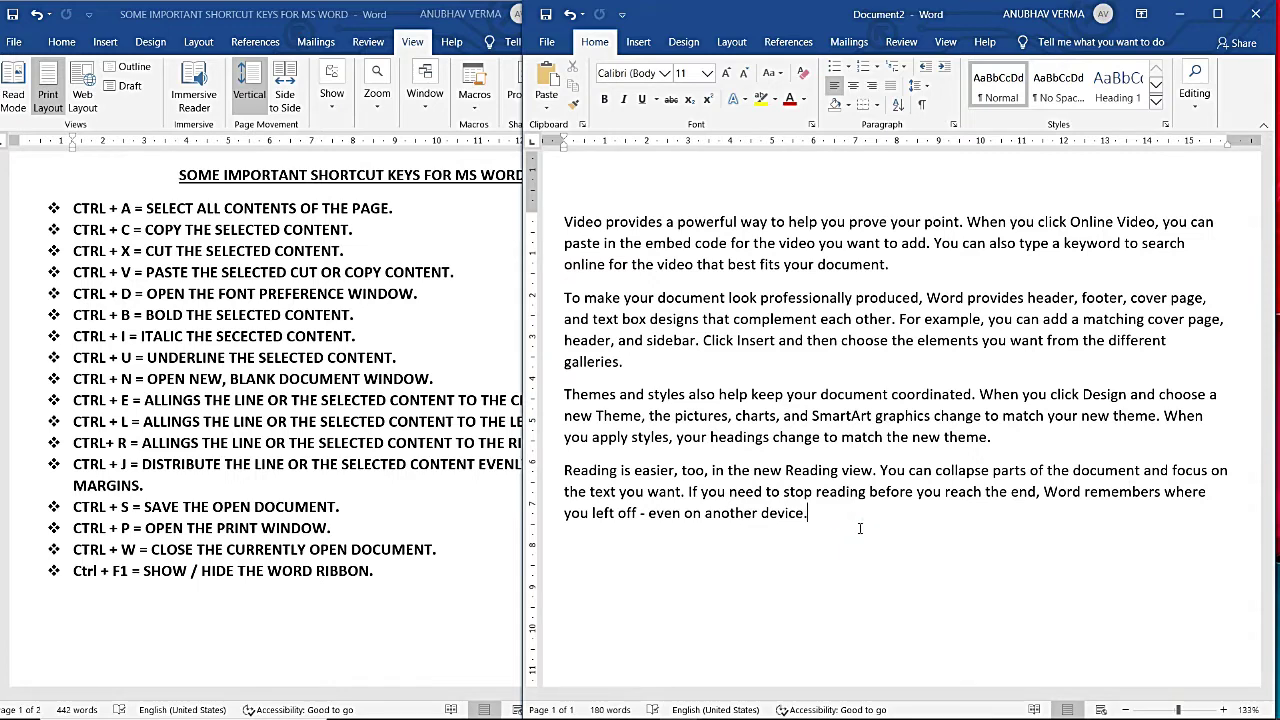
key(ctrl+z)
key(ctrl+v)
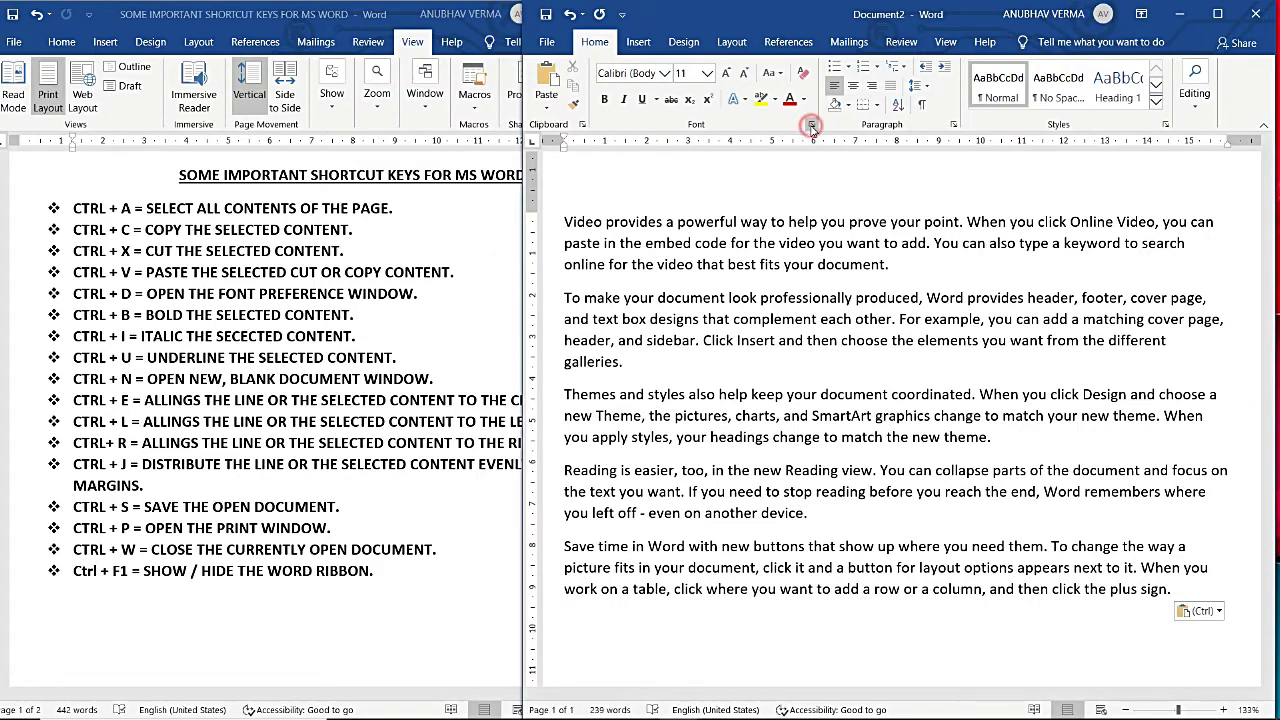
Open the Font dialog with Ctrl+D twice, closing it each time without changes
key(ctrl+d)
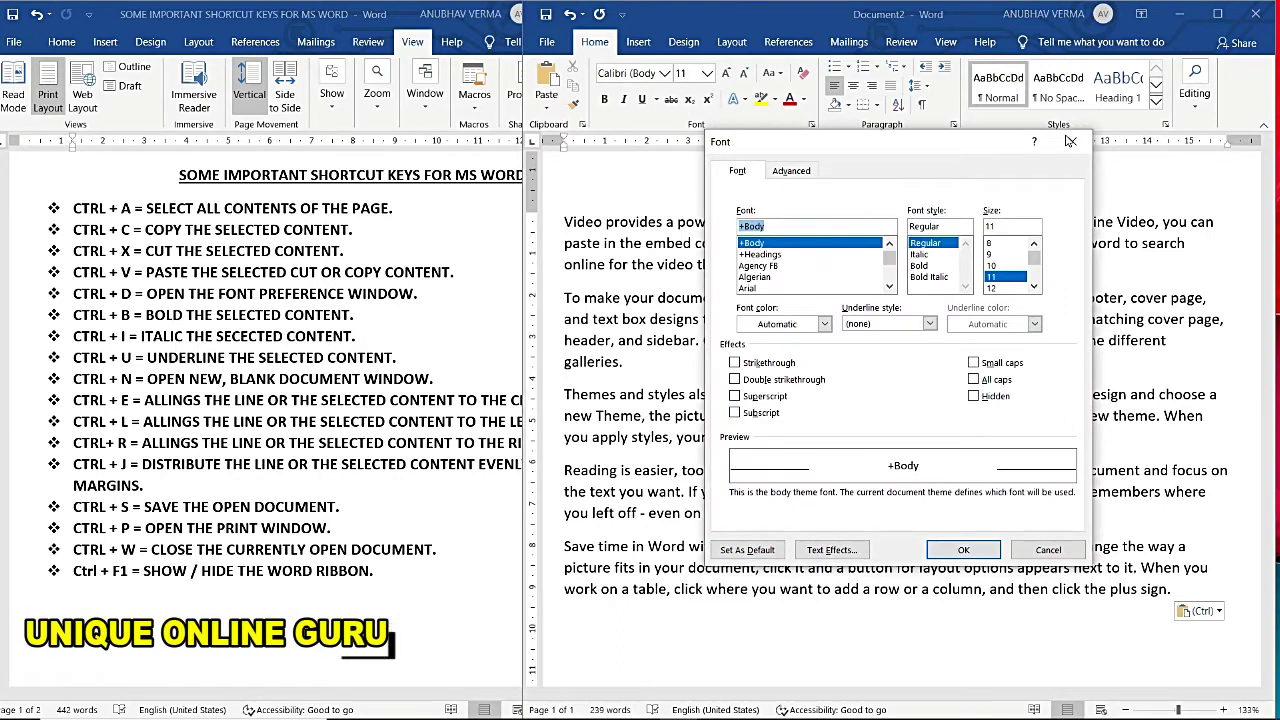
click(1070, 145)
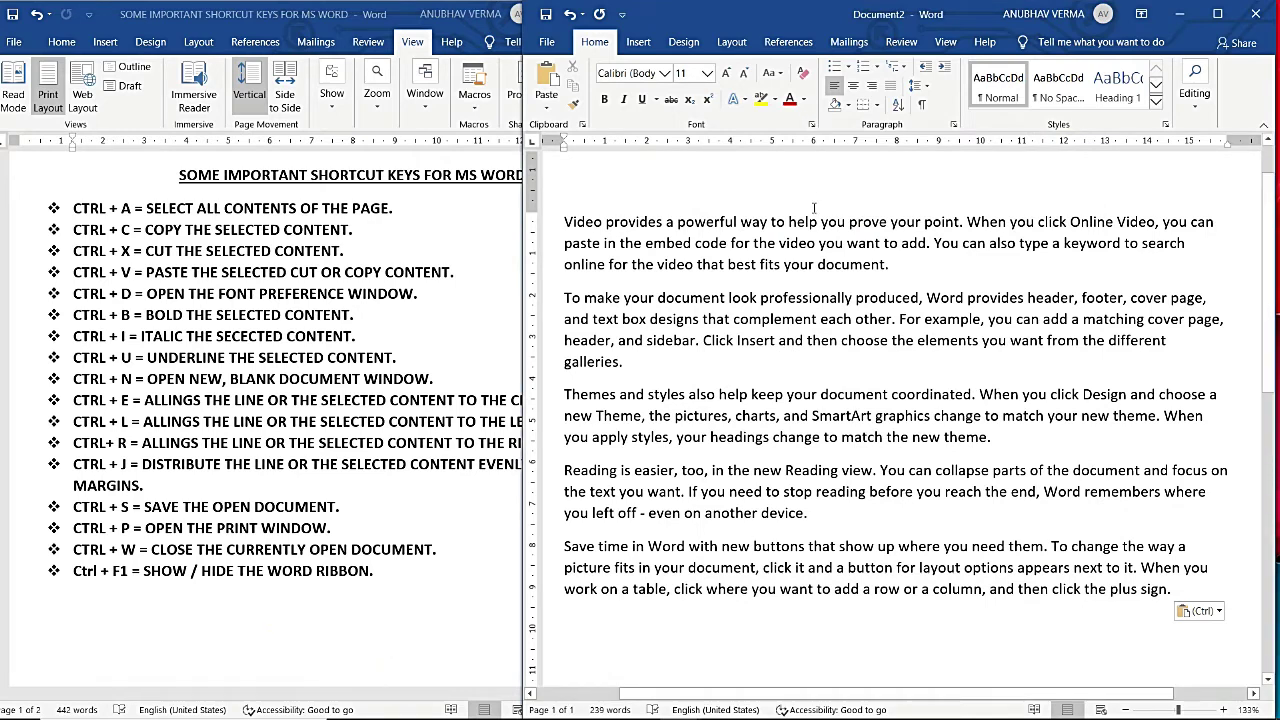
key(ctrl+d)
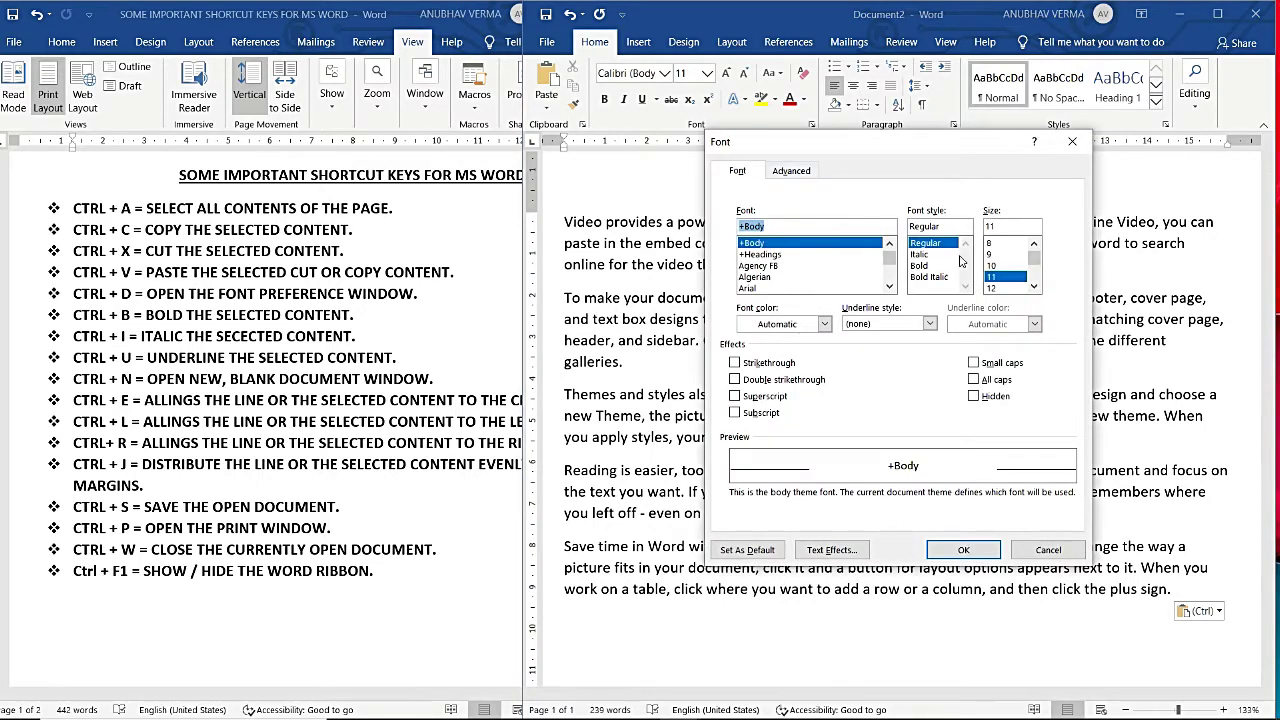
click(1072, 141)
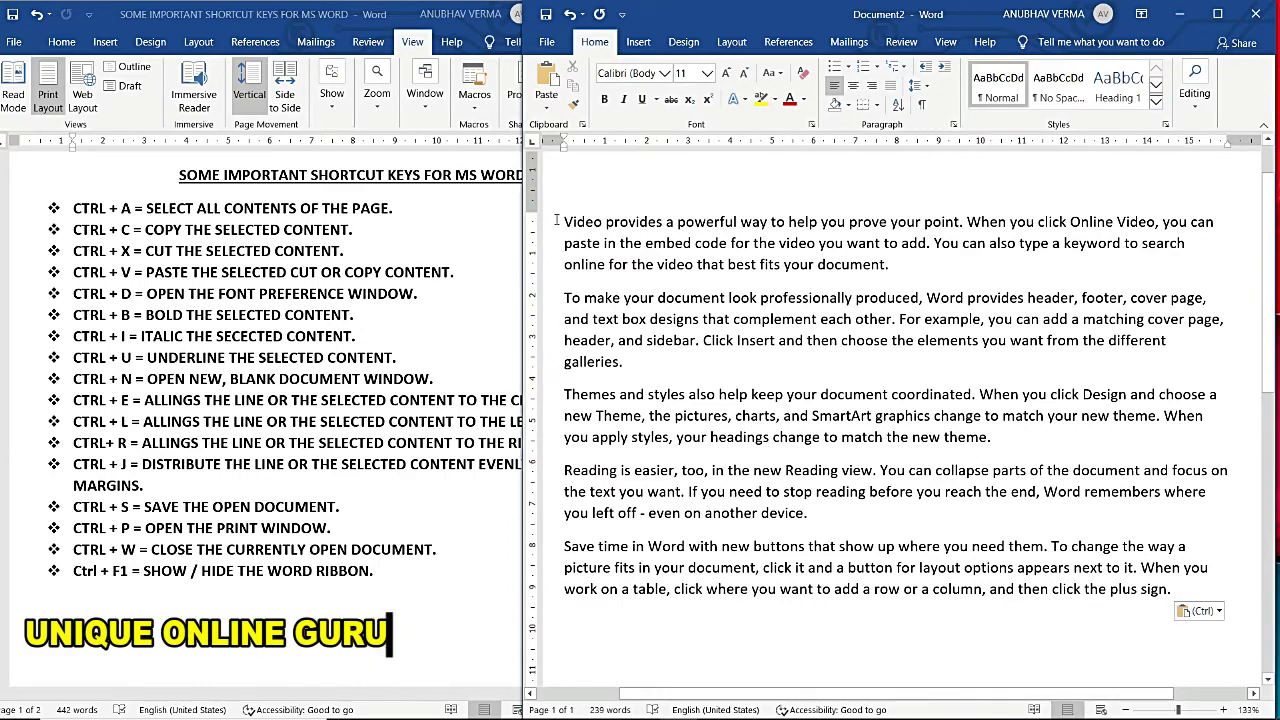
Make the first paragraph, 'Video provides a powerful way…', bold with Ctrl+B
mouse_move(564, 222)
mouse_down()
mouse_move(752, 260)
mouse_move(891, 264)
mouse_up()
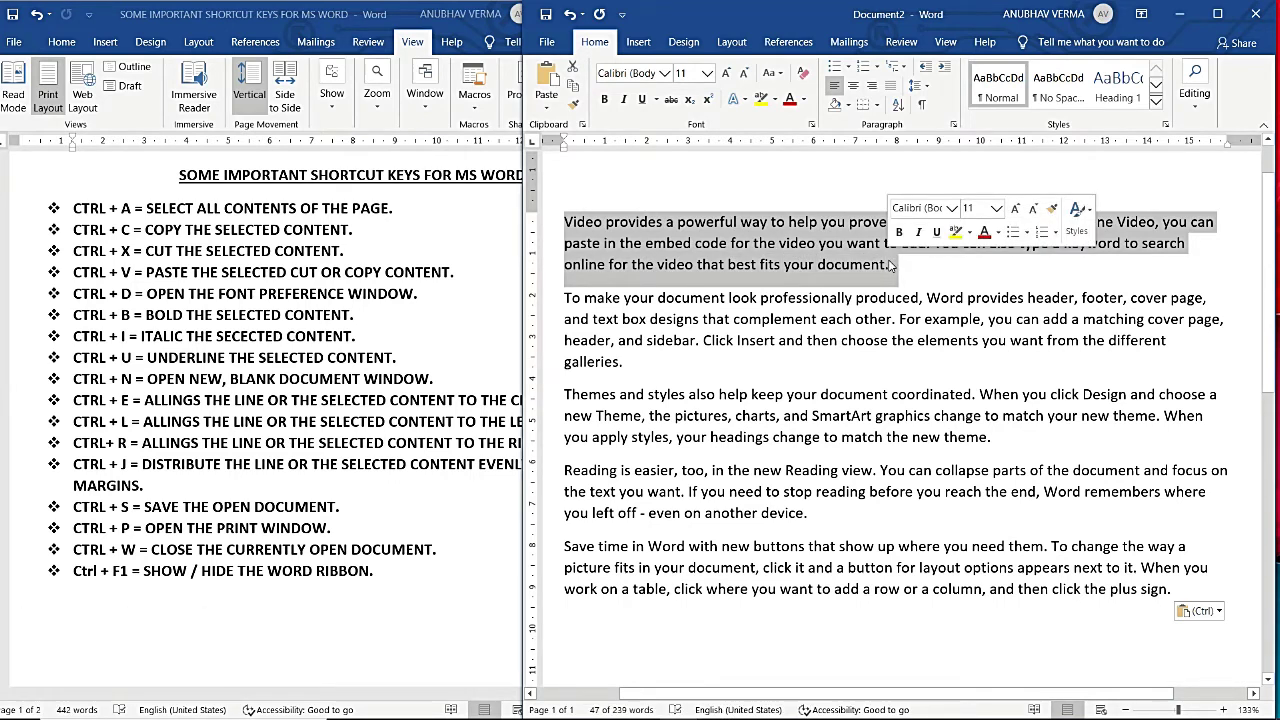
key(ctrl+b)
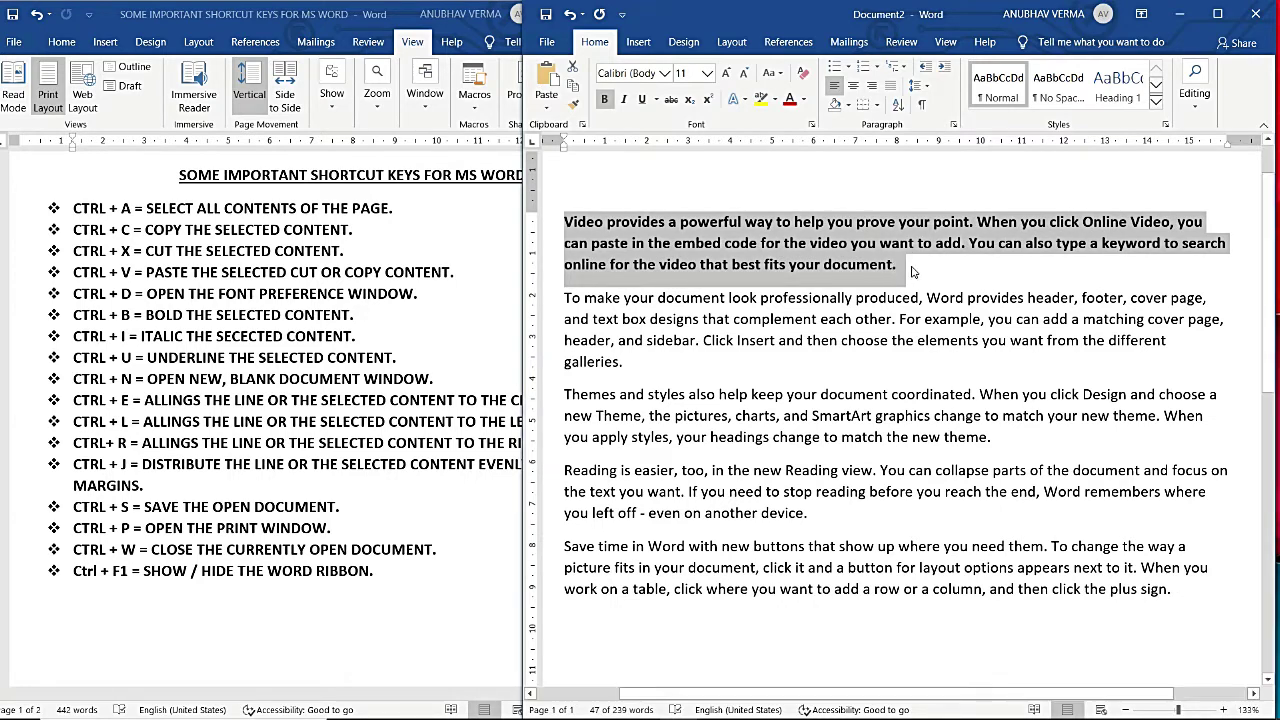
click(911, 267)
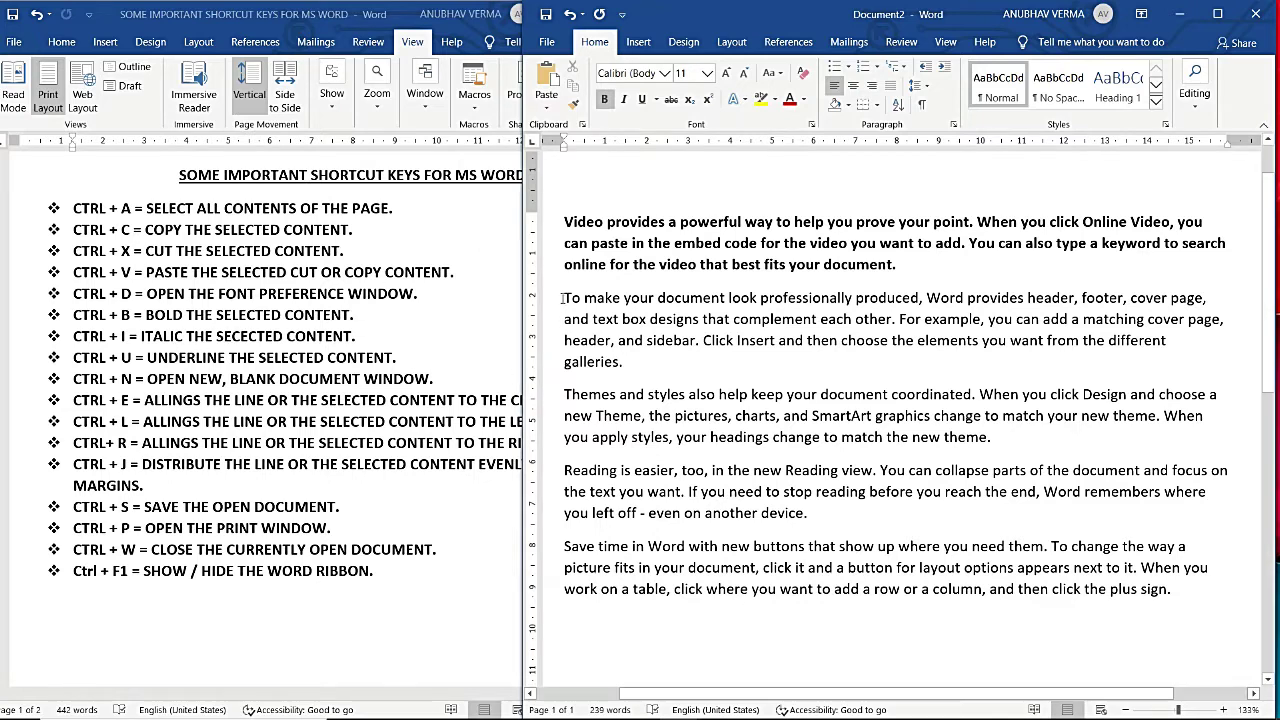
Italicize the second paragraph, 'To make your document look professionally produced…', with Ctrl+I
drag(562, 297, 657, 371)
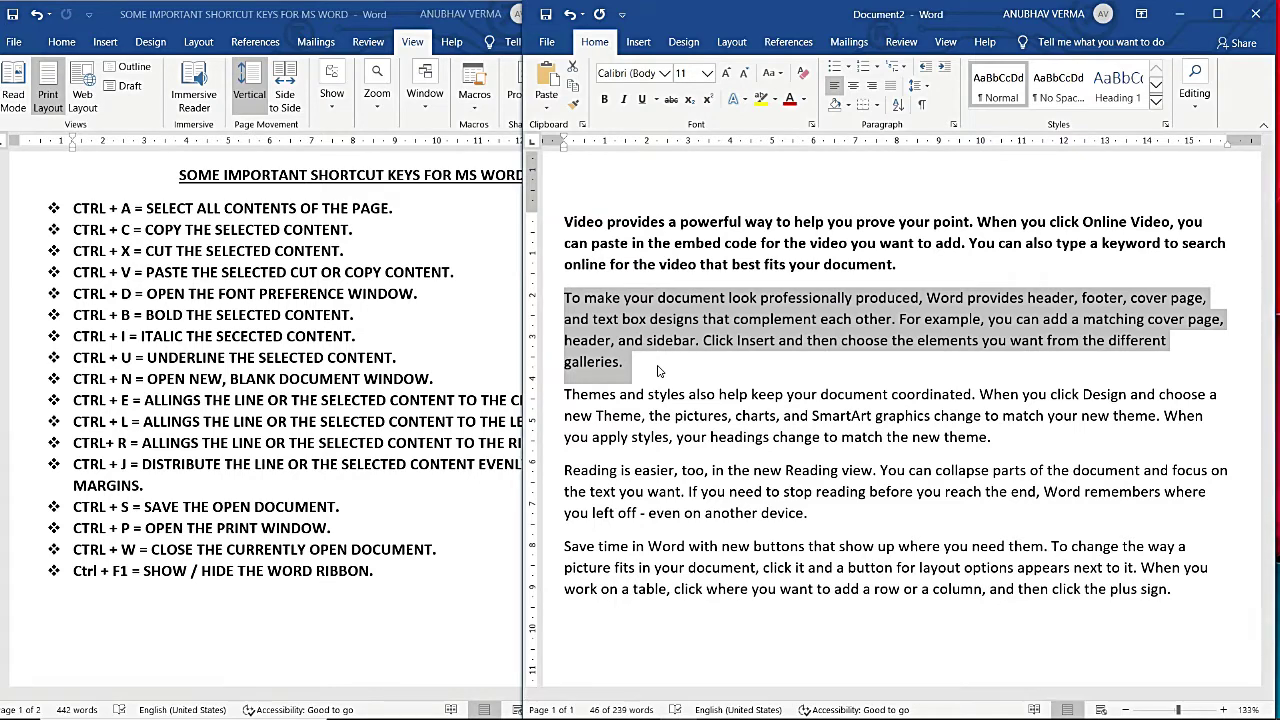
key(ctrl+i)
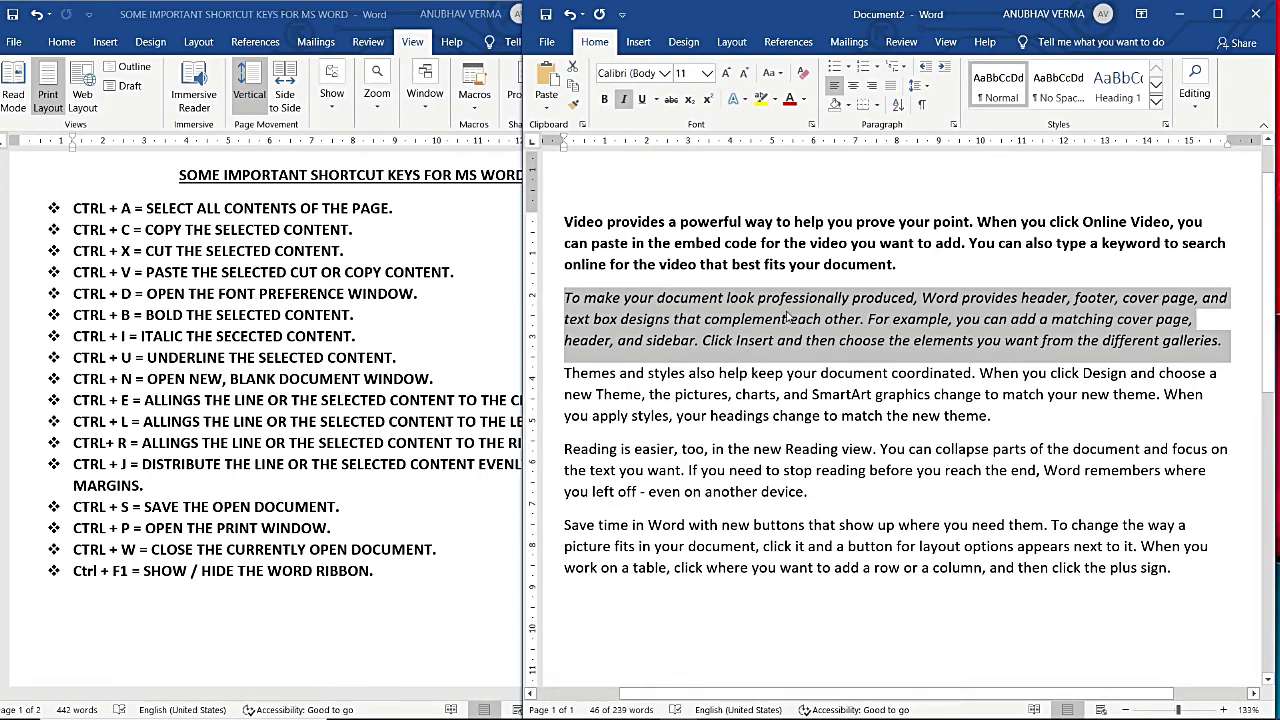
click(954, 271)
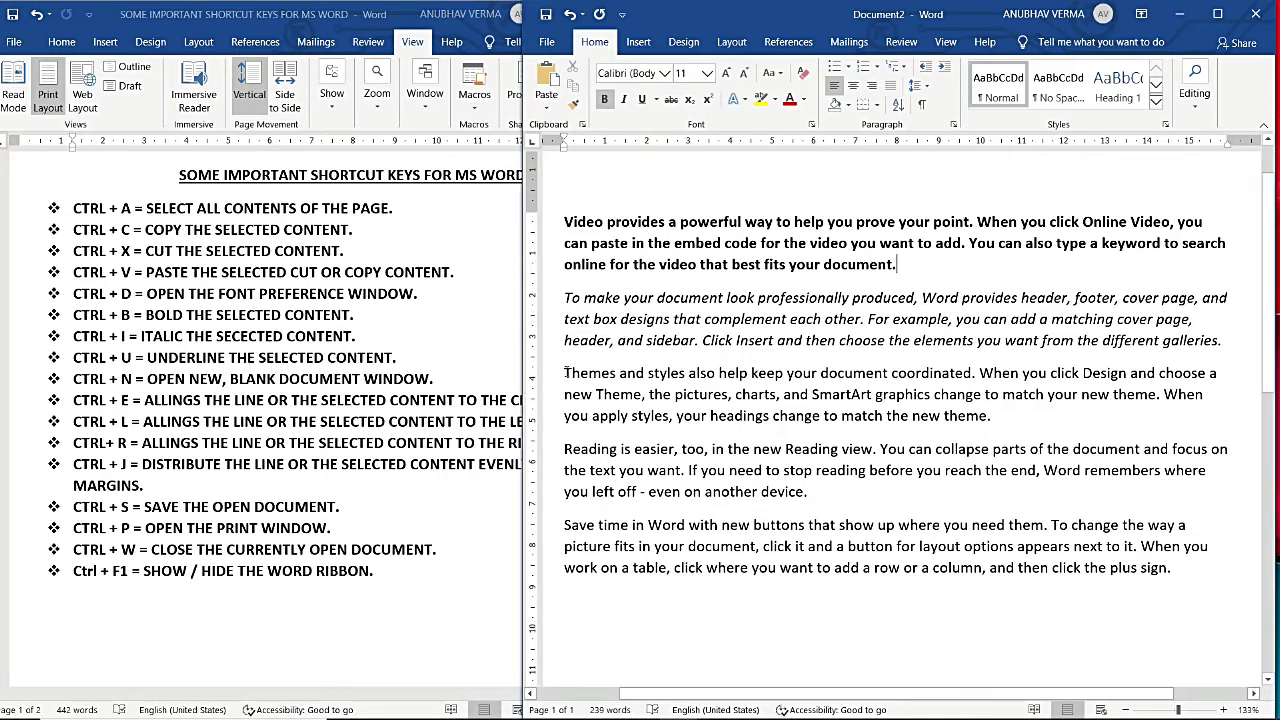
drag(566, 372, 1010, 407)
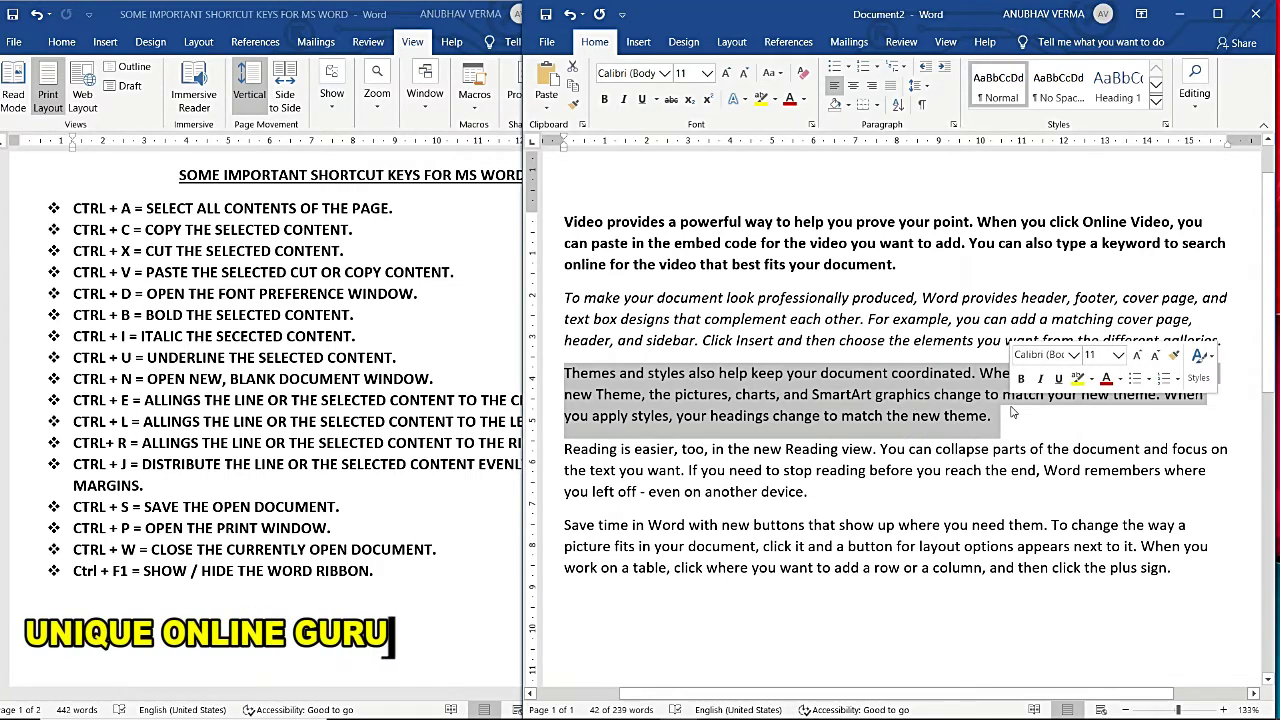
Underline the whole Themes and styles paragraph with Ctrl+U, then remove the underline again
key(ctrl+u)
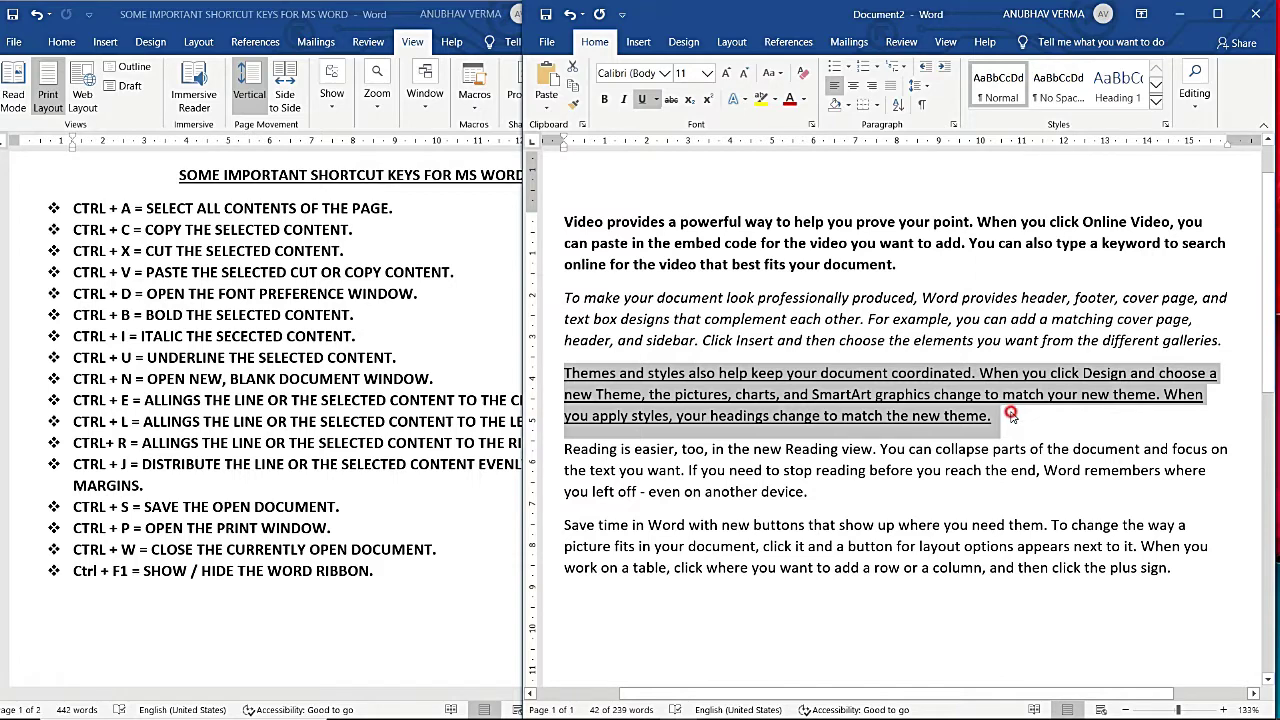
click(1012, 416)
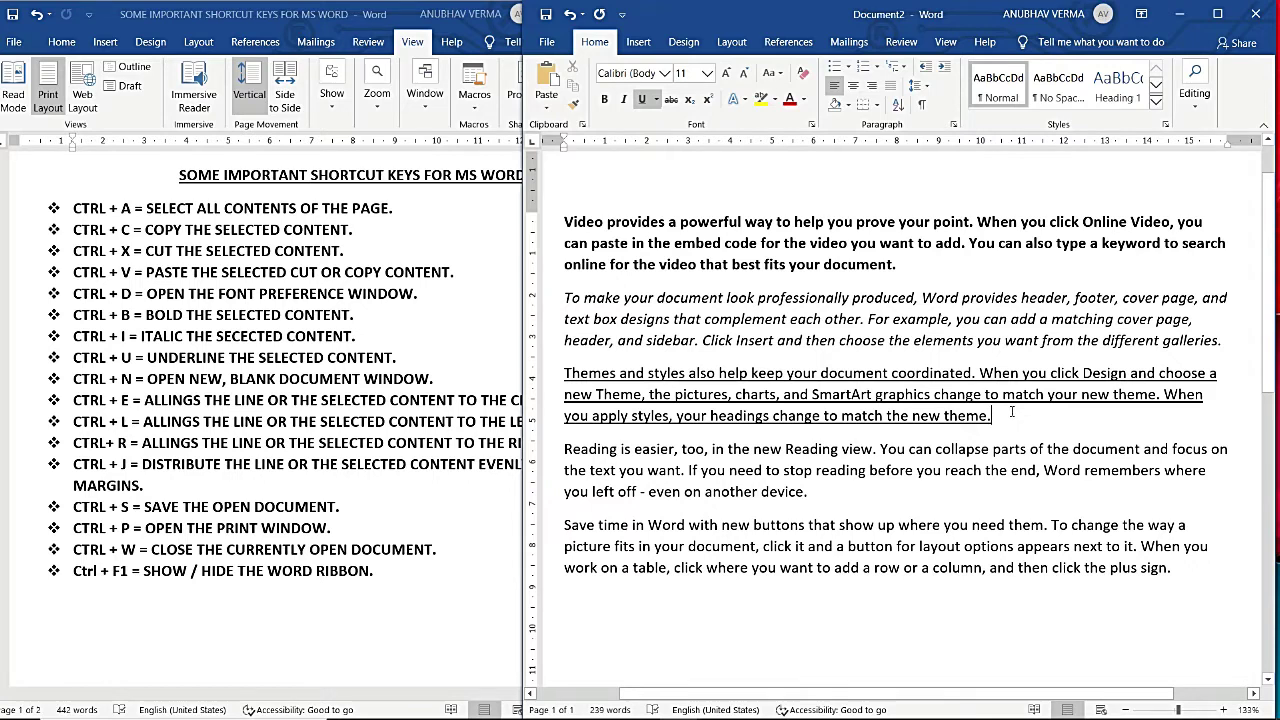
drag(1012, 412, 857, 368)
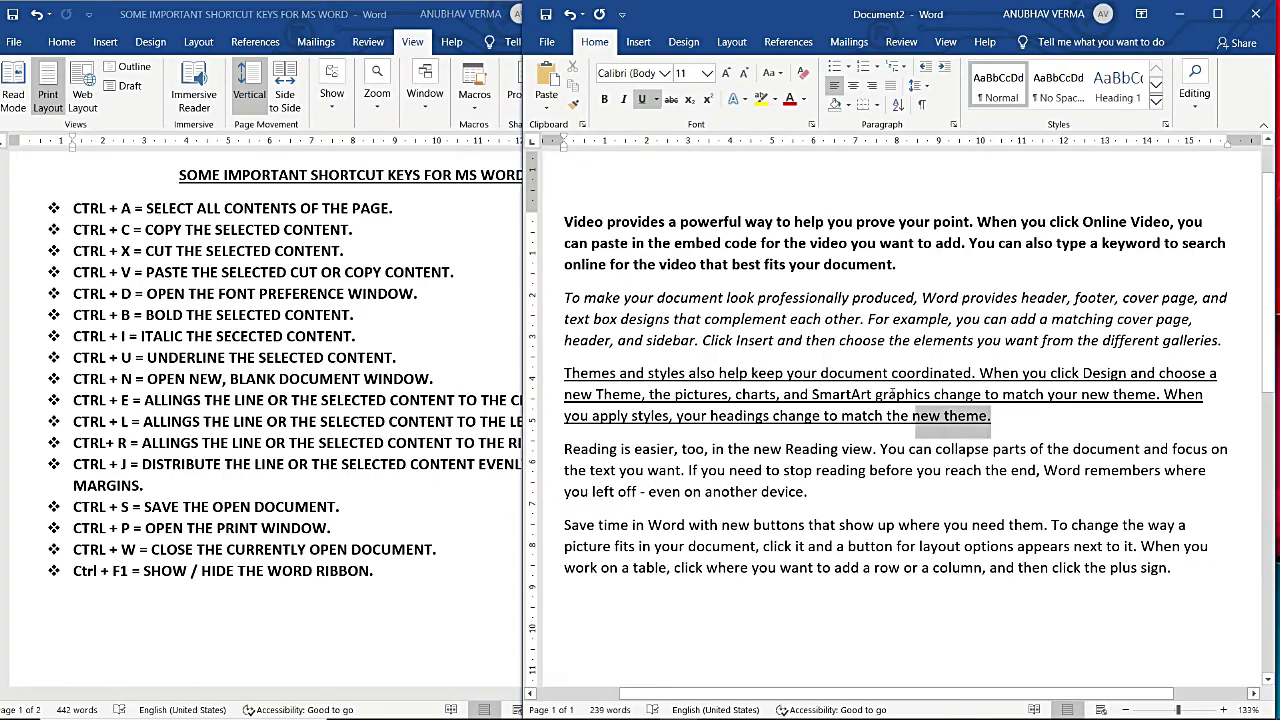
drag(857, 368, 567, 367)
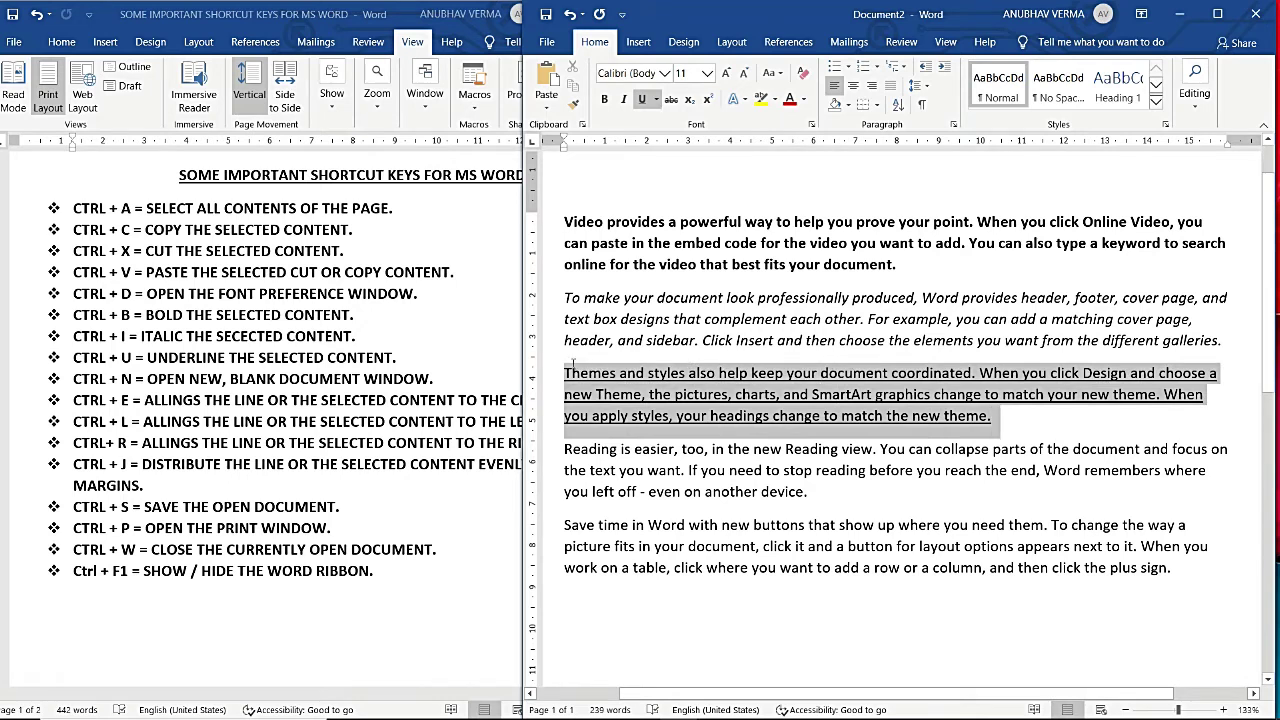
key(ctrl+u)
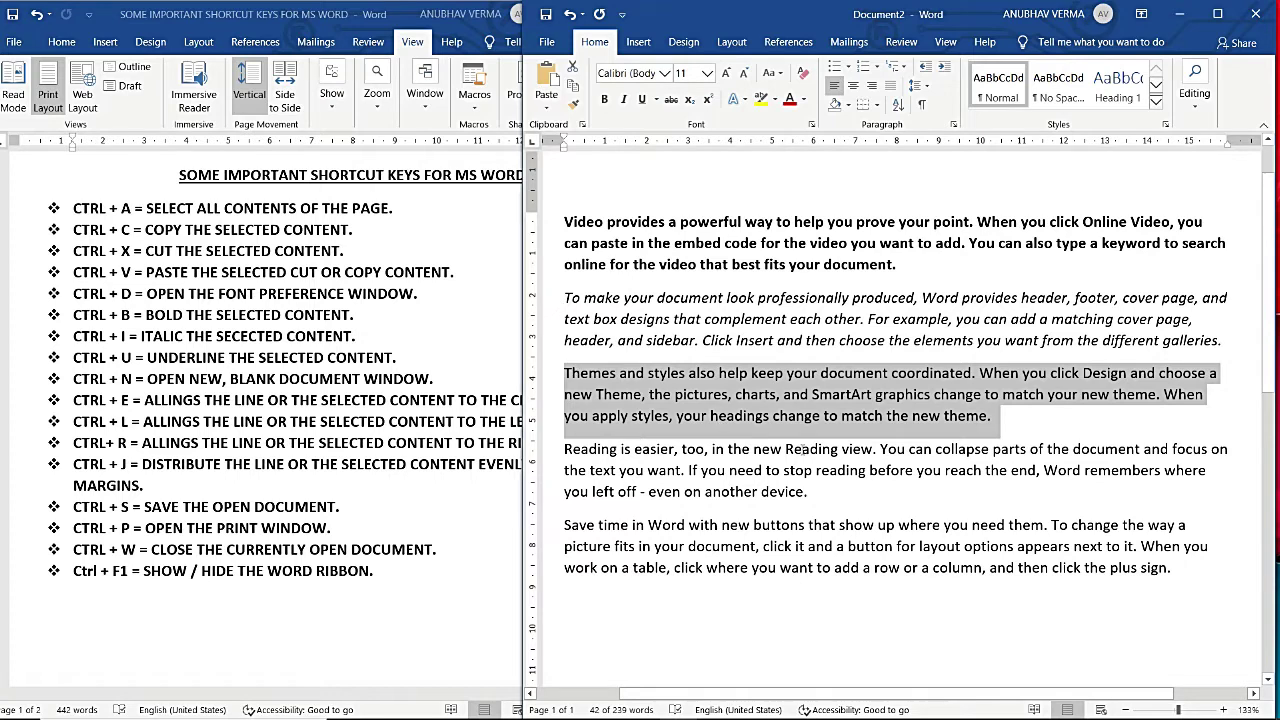
click(1023, 446)
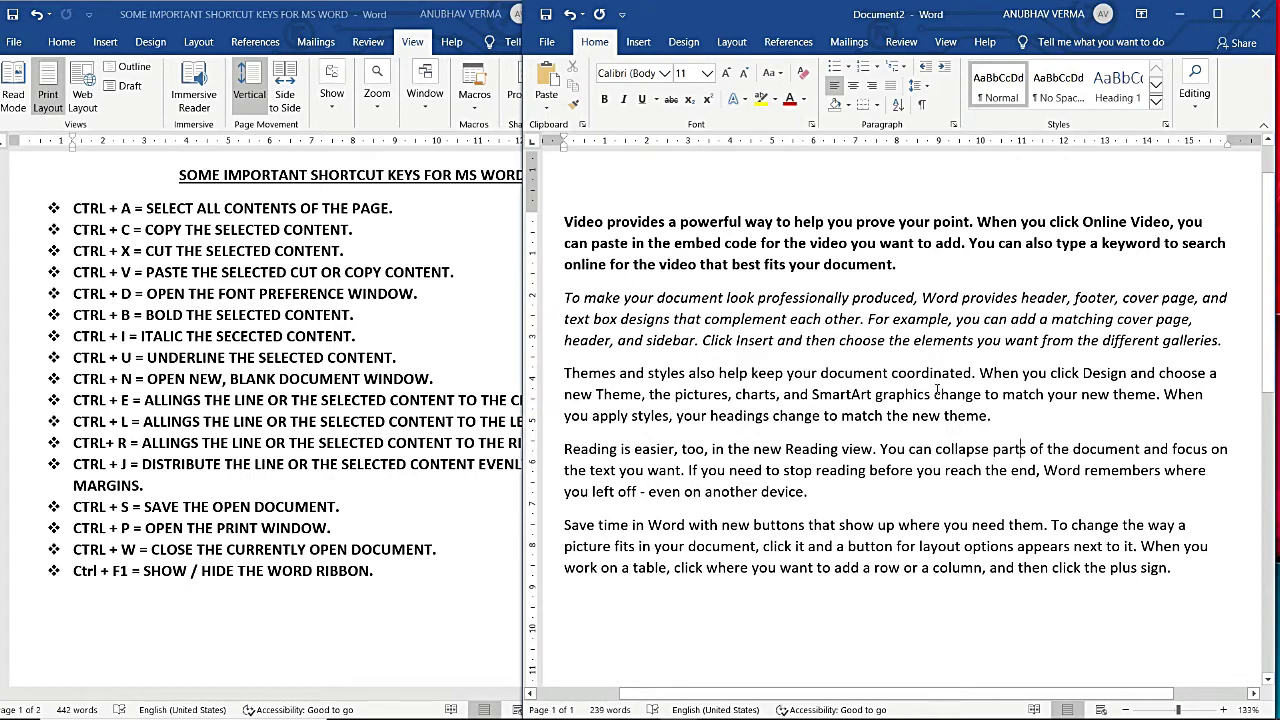
Underline only the words 'graphics change', then open a new blank document with Ctrl+N
drag(876, 394, 982, 395)
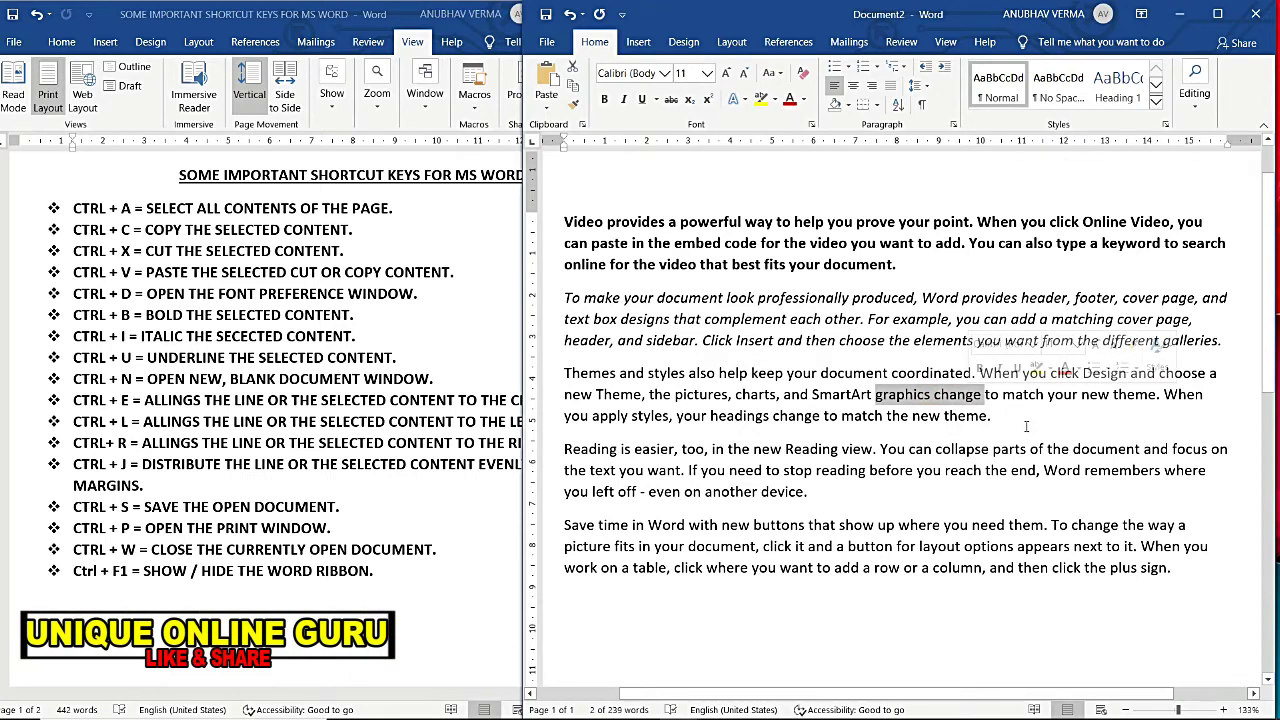
key(ctrl+u)
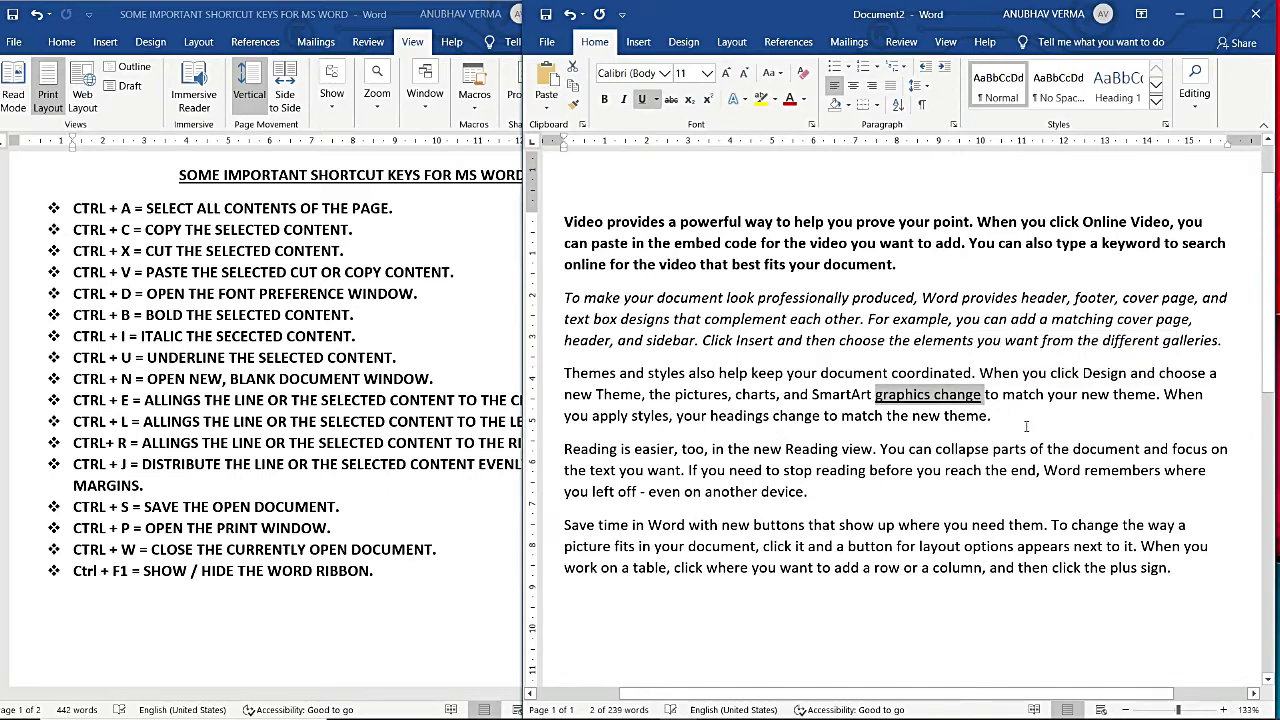
click(1025, 427)
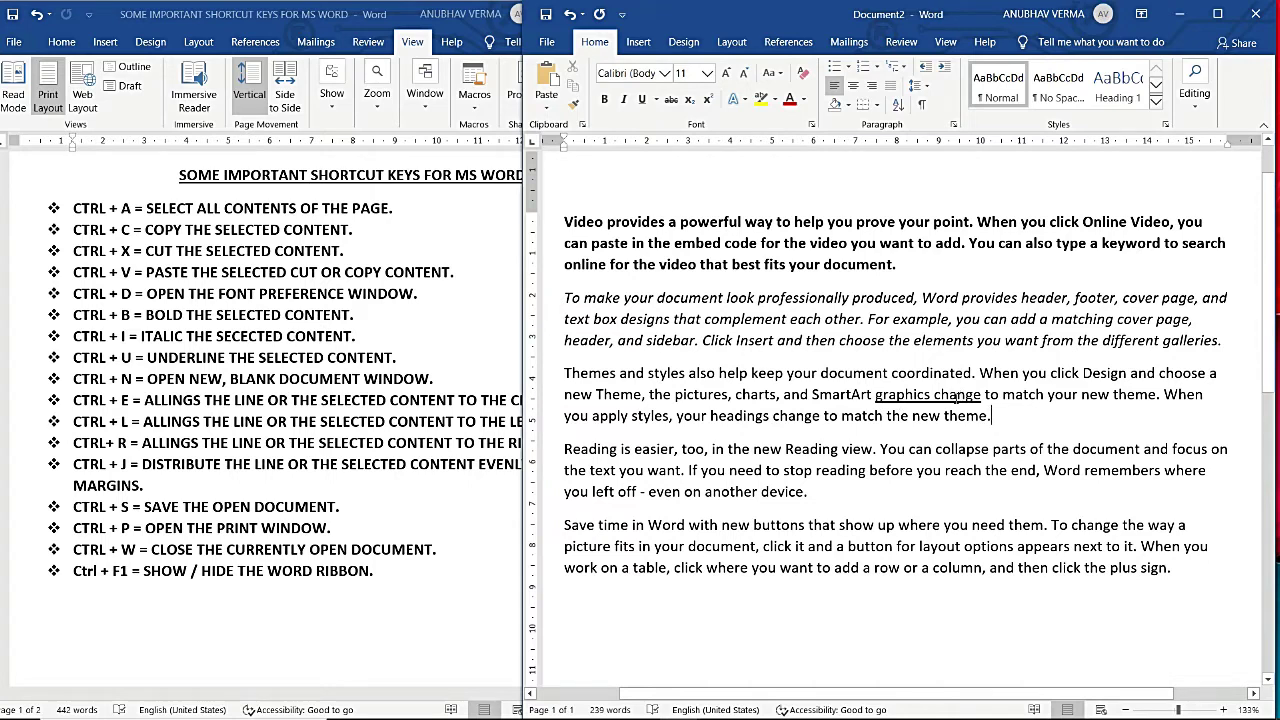
scroll(956, 397, down, 1)
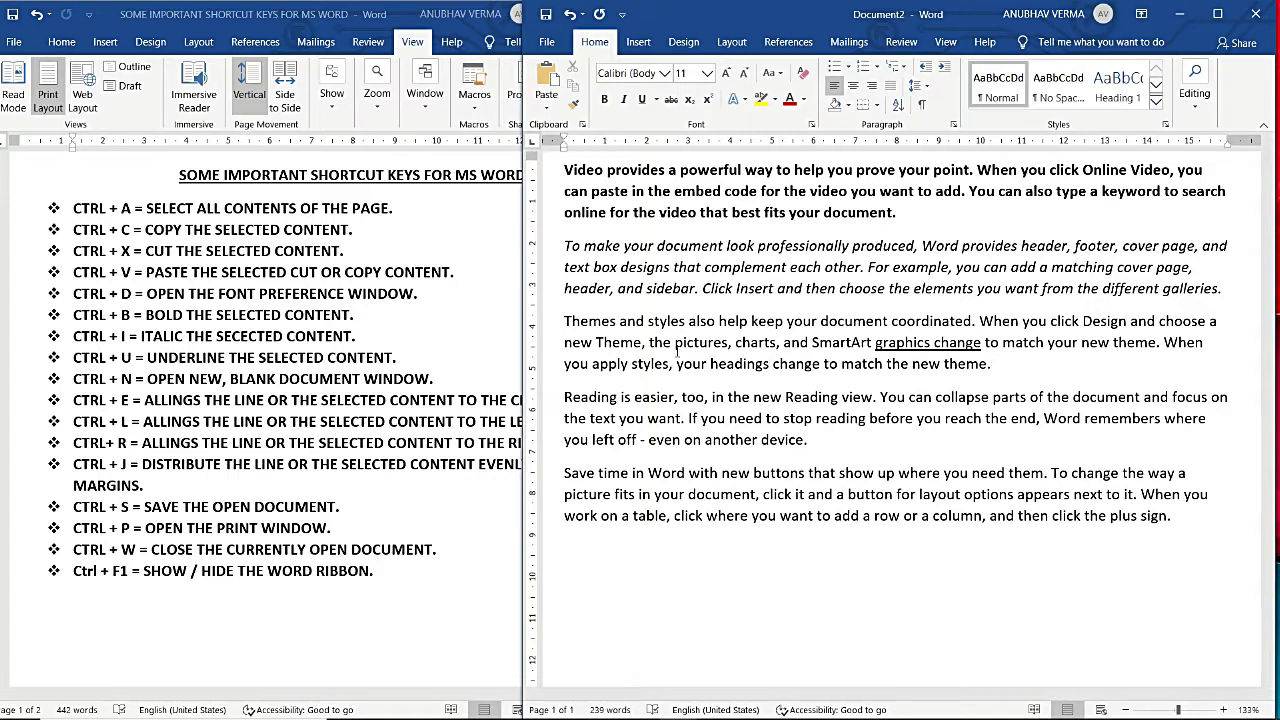
key(ctrl+n)
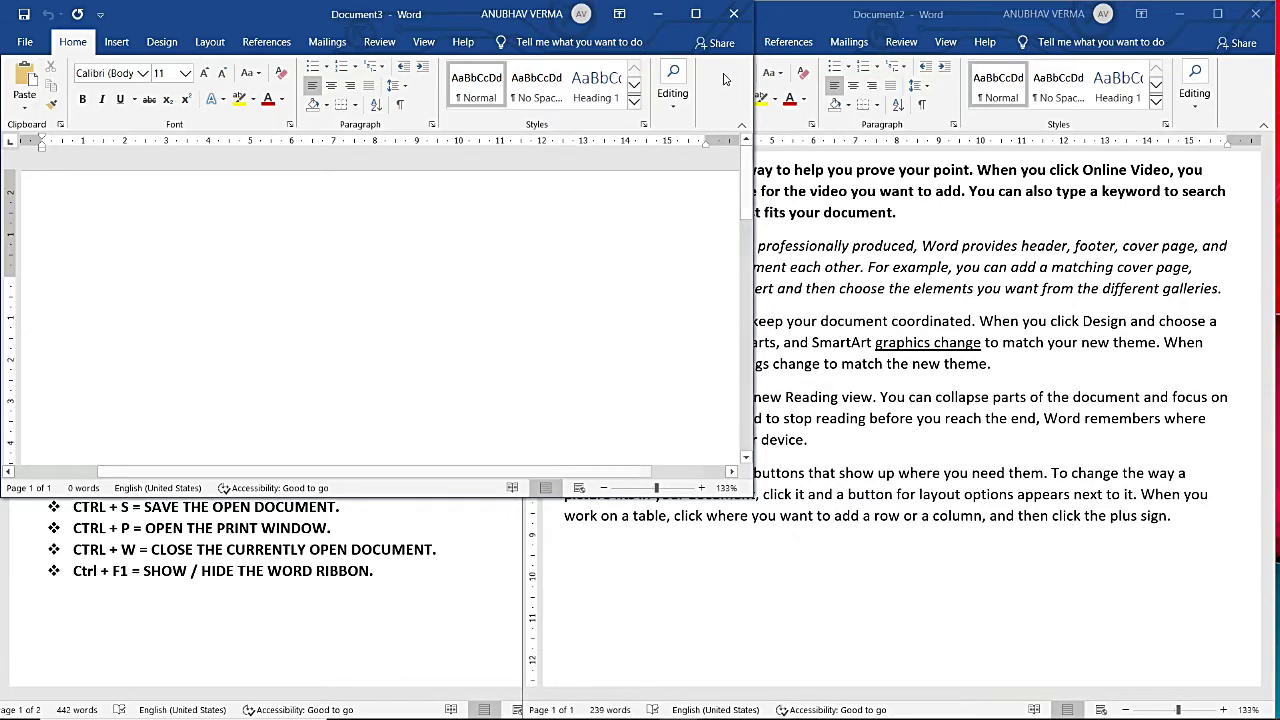
click(734, 13)
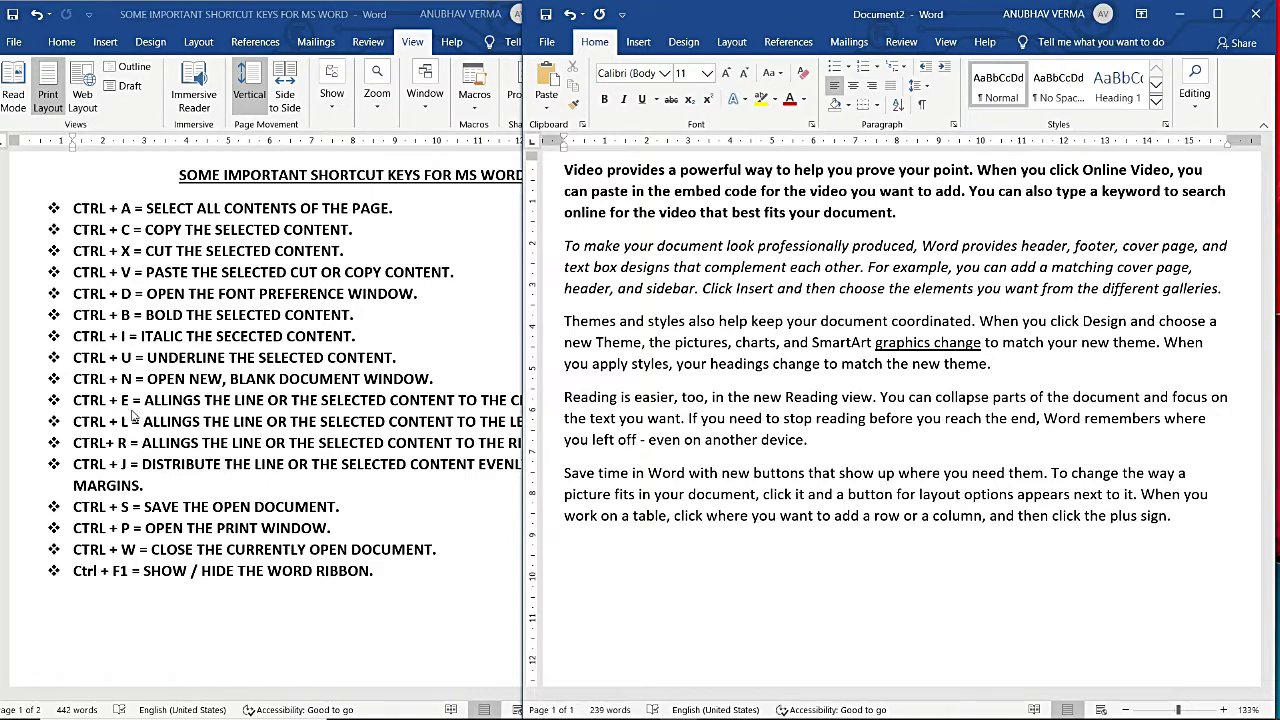
click(466, 567)
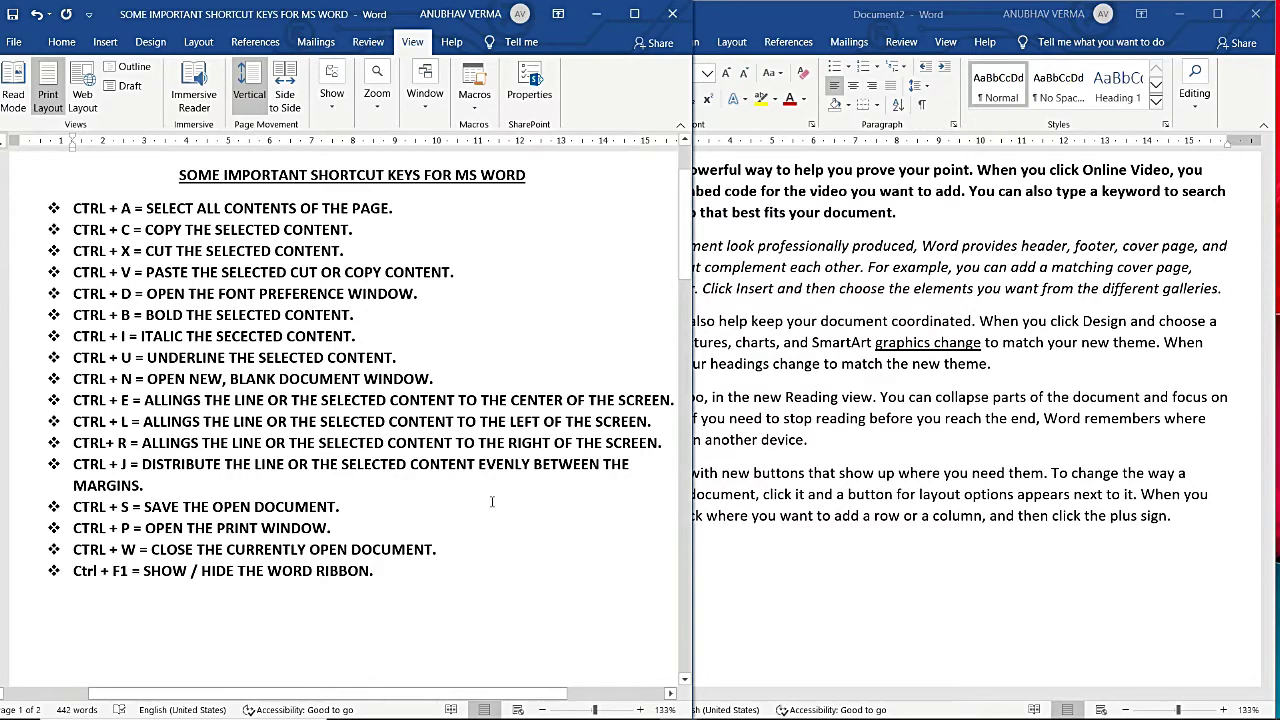
Return to Document2 and centre the bold first paragraph with Ctrl+E
click(742, 550)
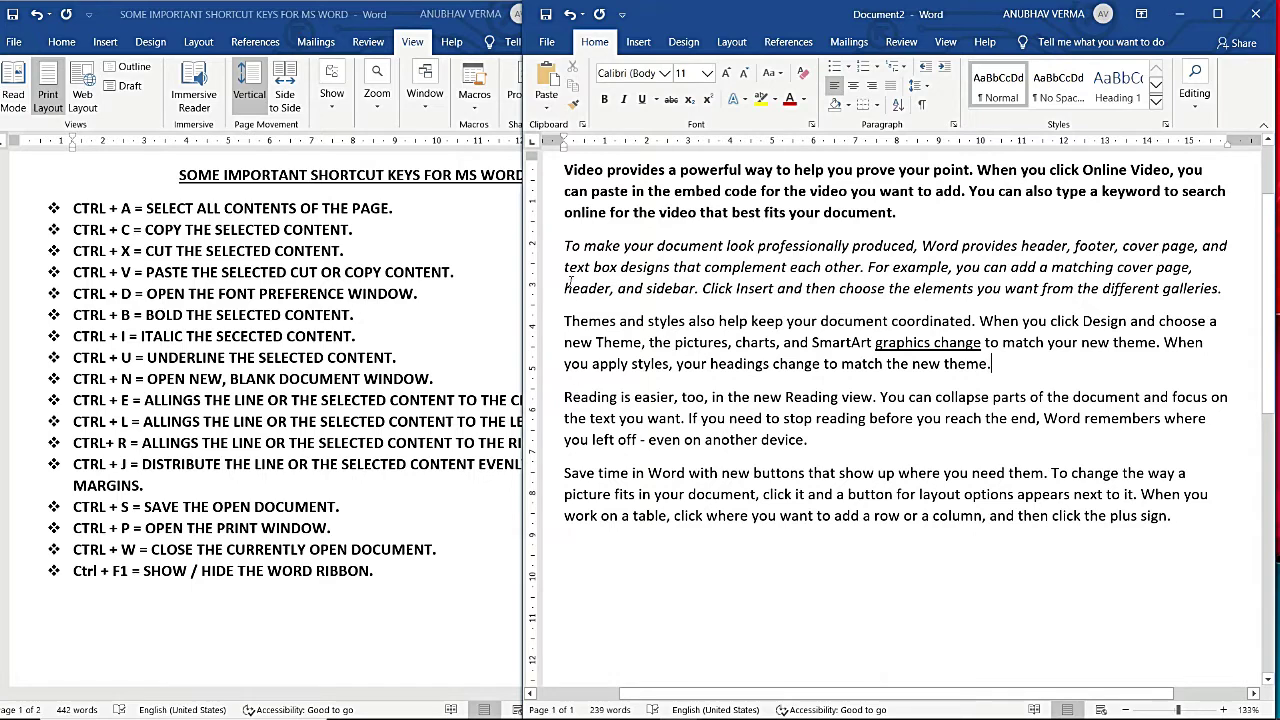
drag(564, 168, 909, 207)
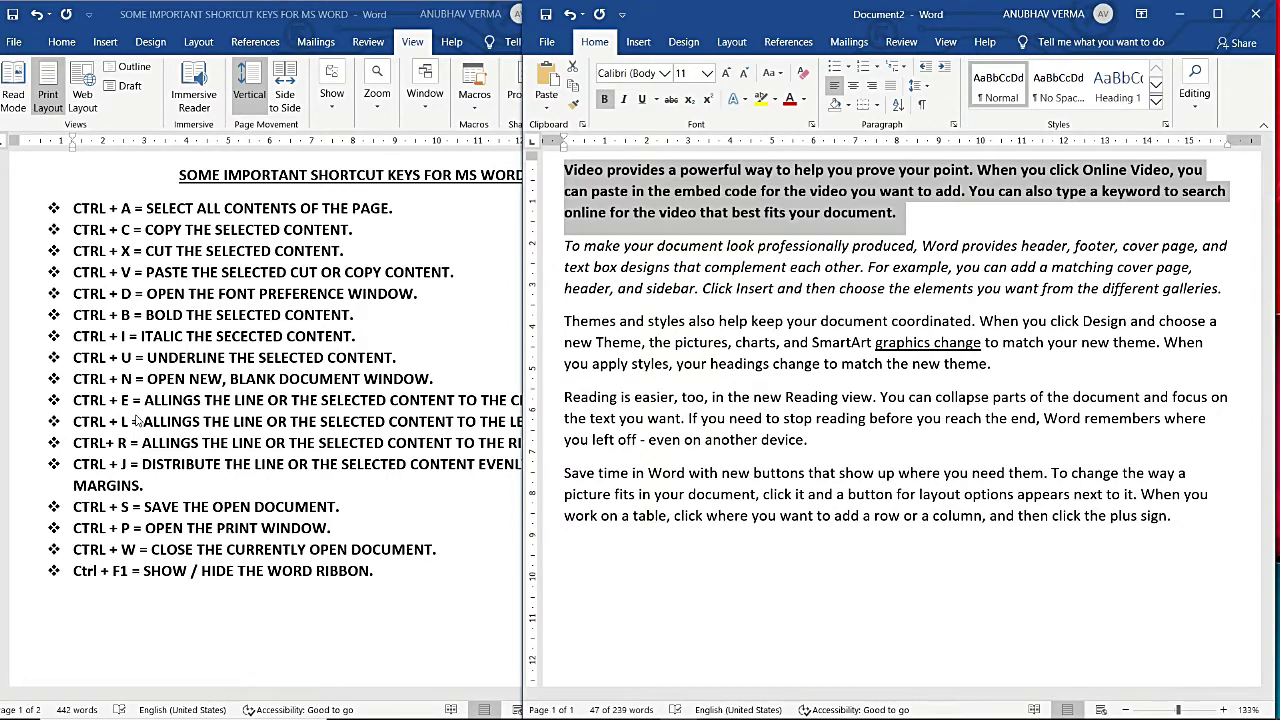
key(ctrl+e)
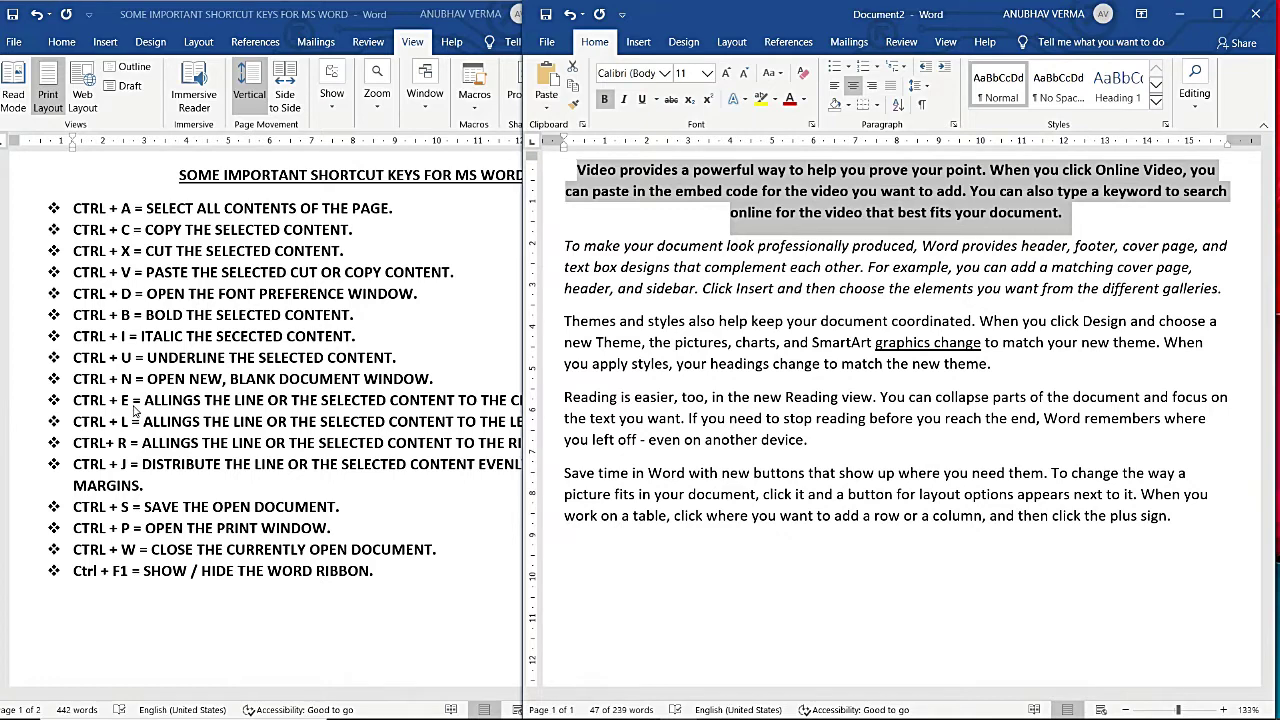
Switch between the documents and select the whole italic second paragraph
click(395, 538)
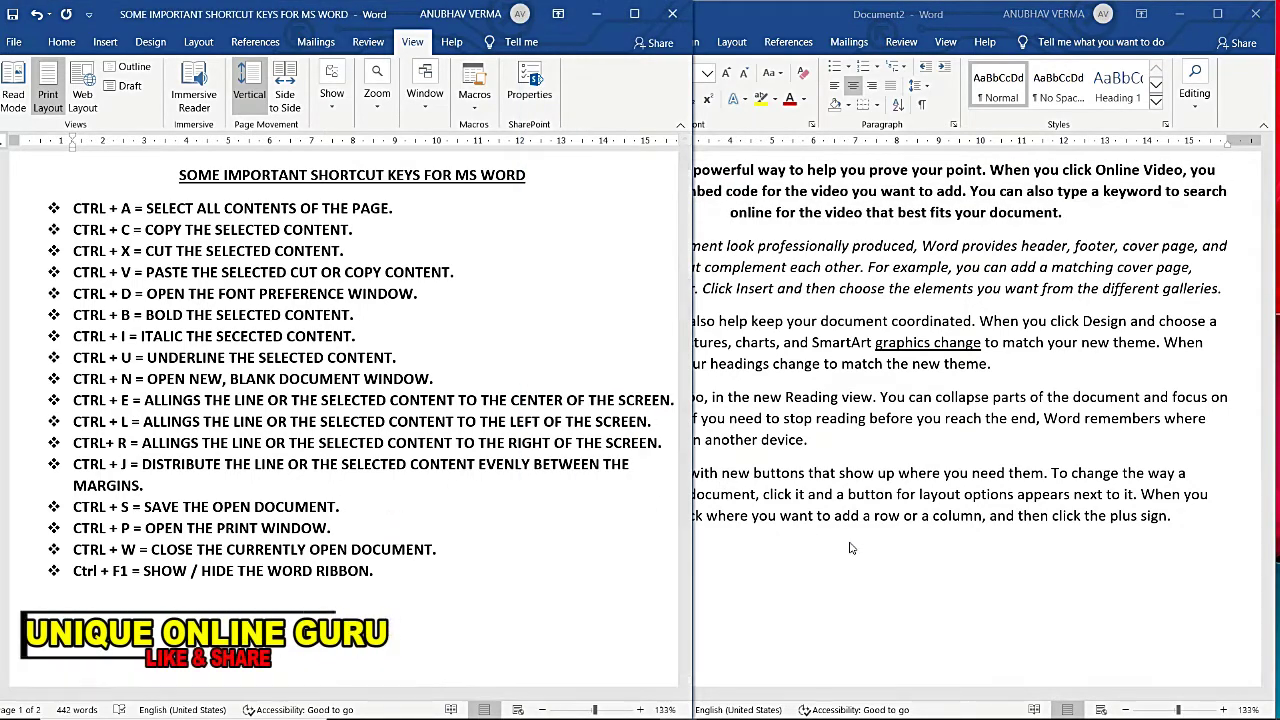
triple_click(738, 229)
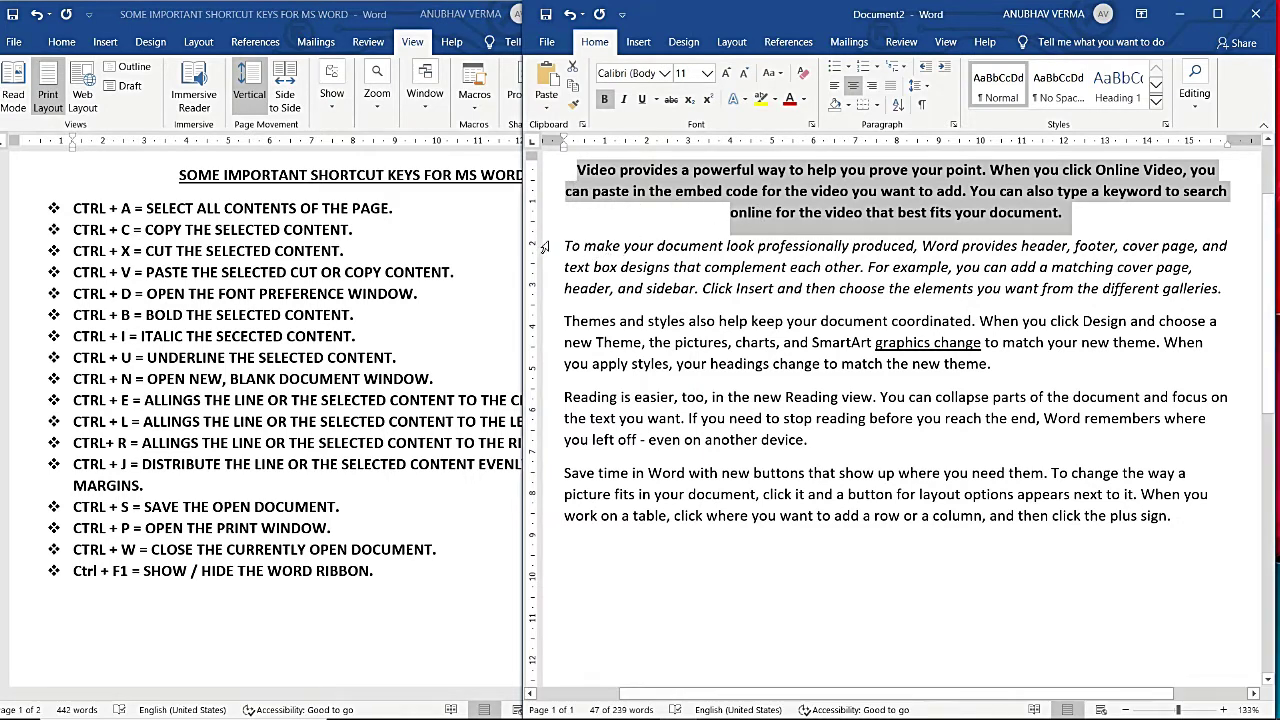
mouse_move(565, 244)
mouse_down()
mouse_move(640, 288)
mouse_move(1220, 298)
mouse_up()
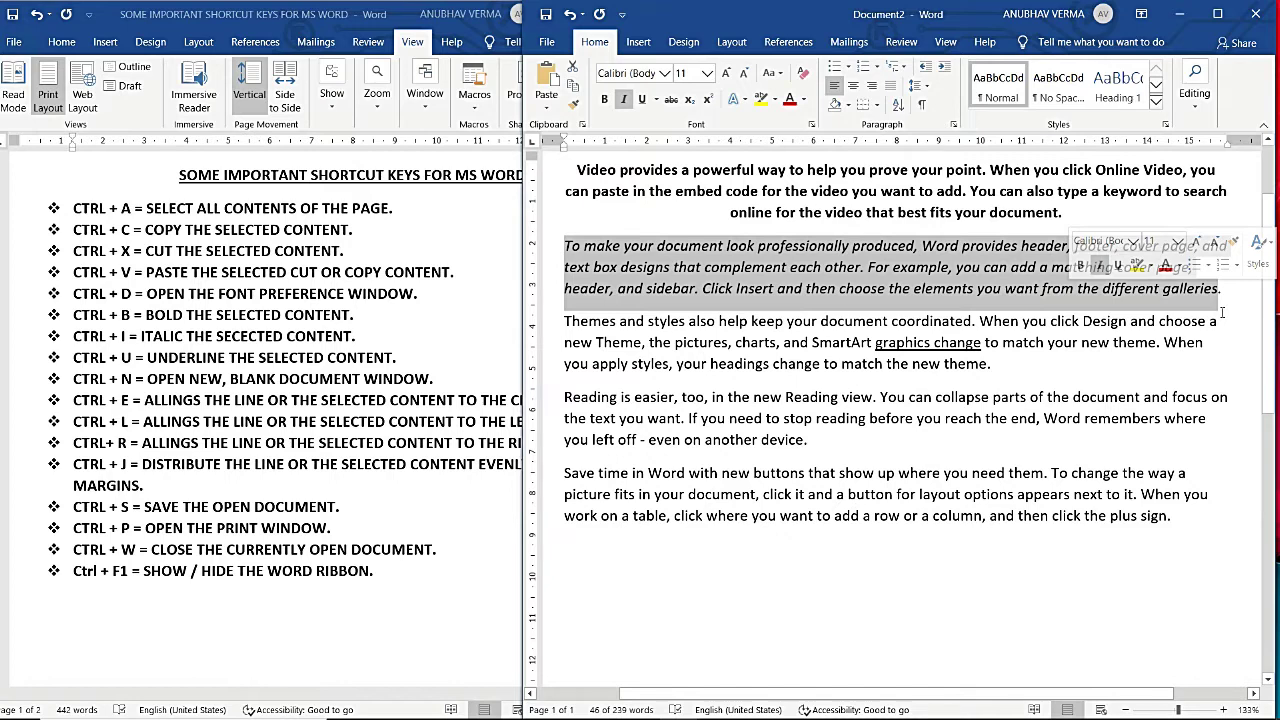
Centre the italic second paragraph, find the right-align shortcut in the list, and reselect the paragraph
key(ctrl+e)
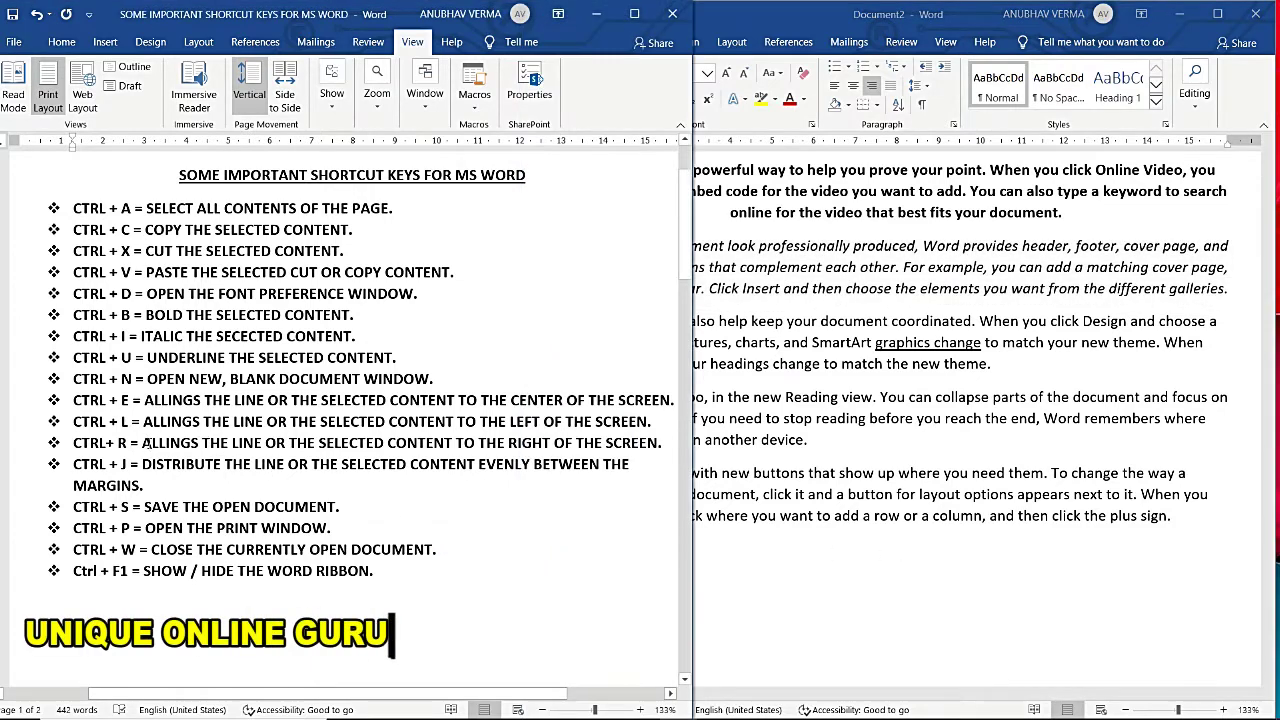
drag(143, 443, 474, 451)
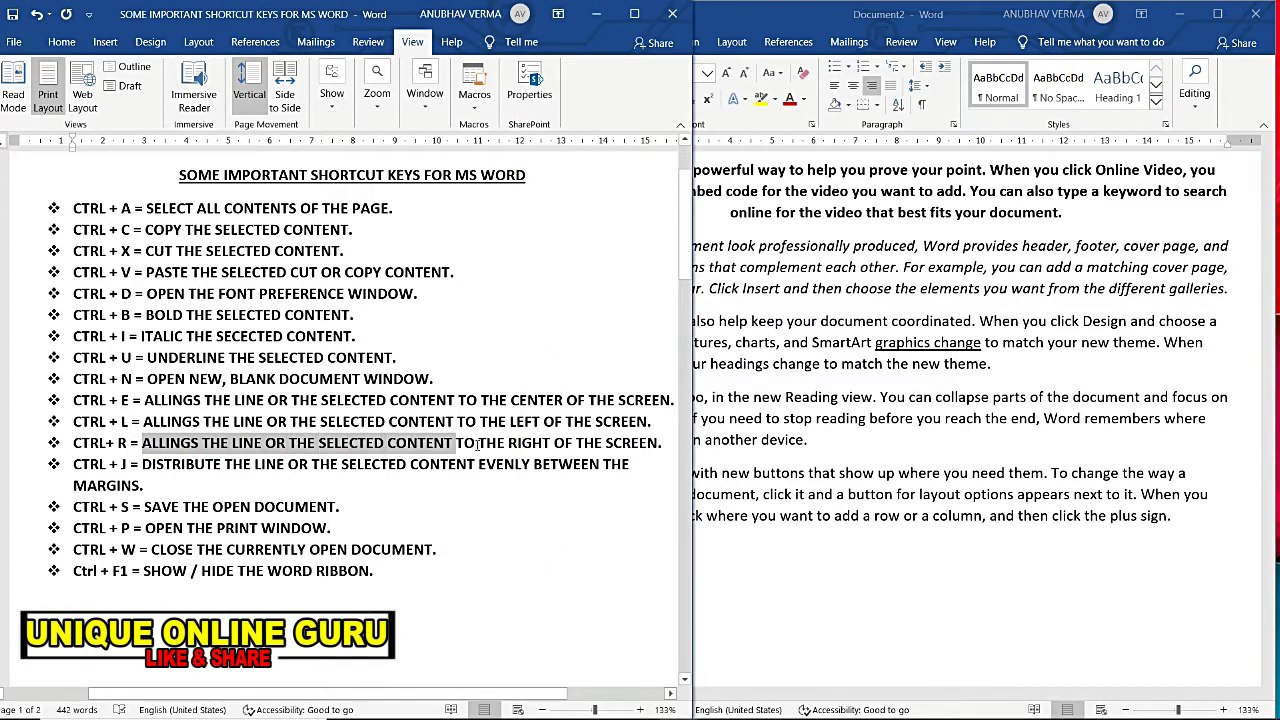
drag(474, 447, 662, 447)
click(638, 509)
triple_click(712, 270)
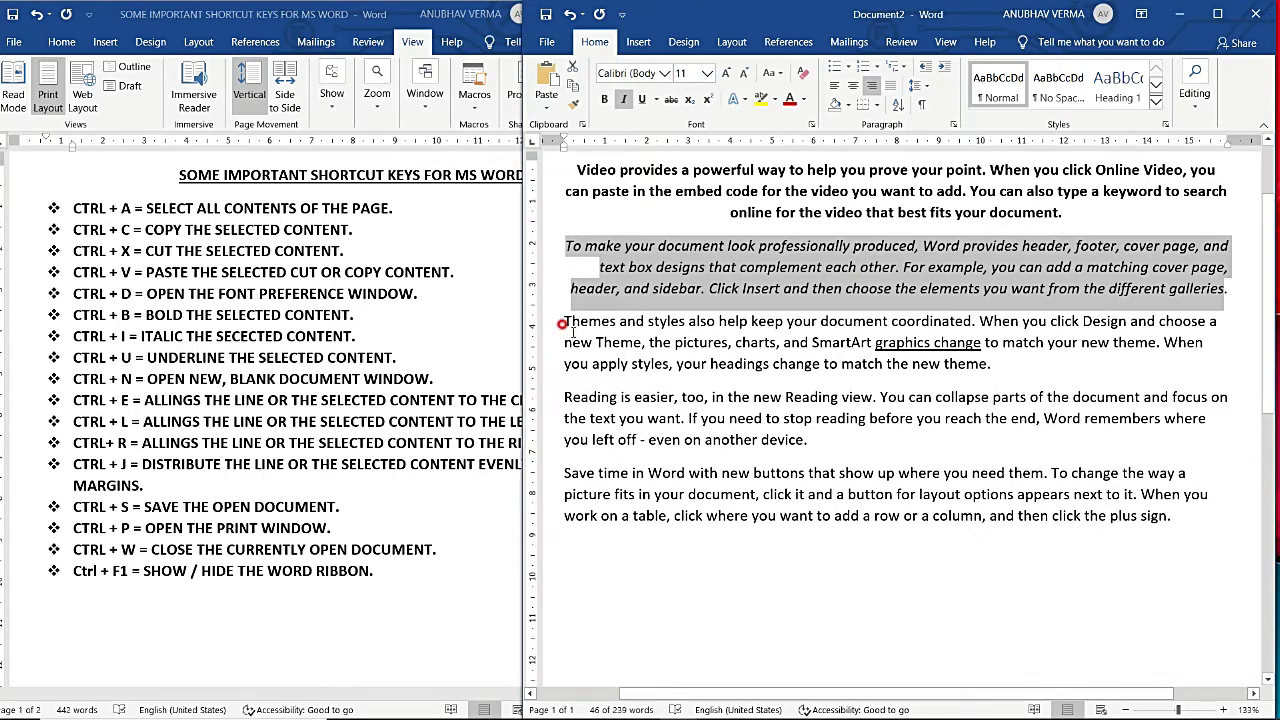
Justify the Themes and styles paragraph with Ctrl+J
drag(563, 322, 993, 364)
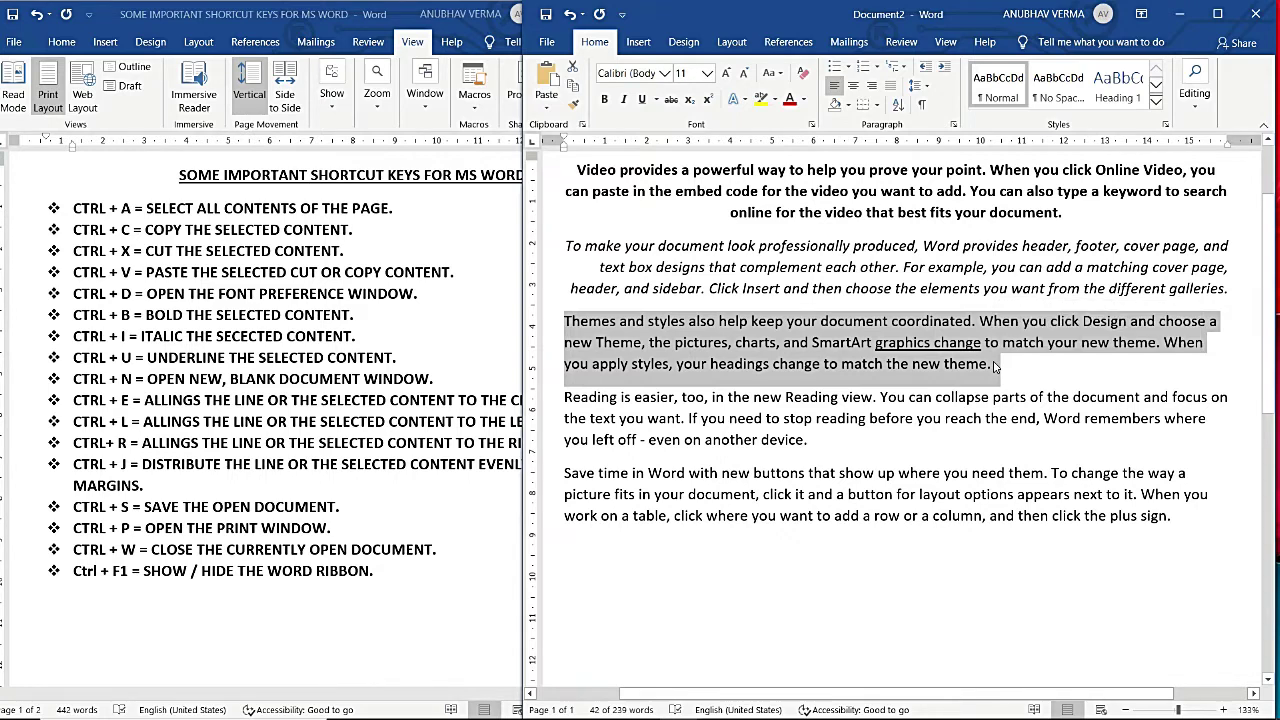
key(ctrl+j)
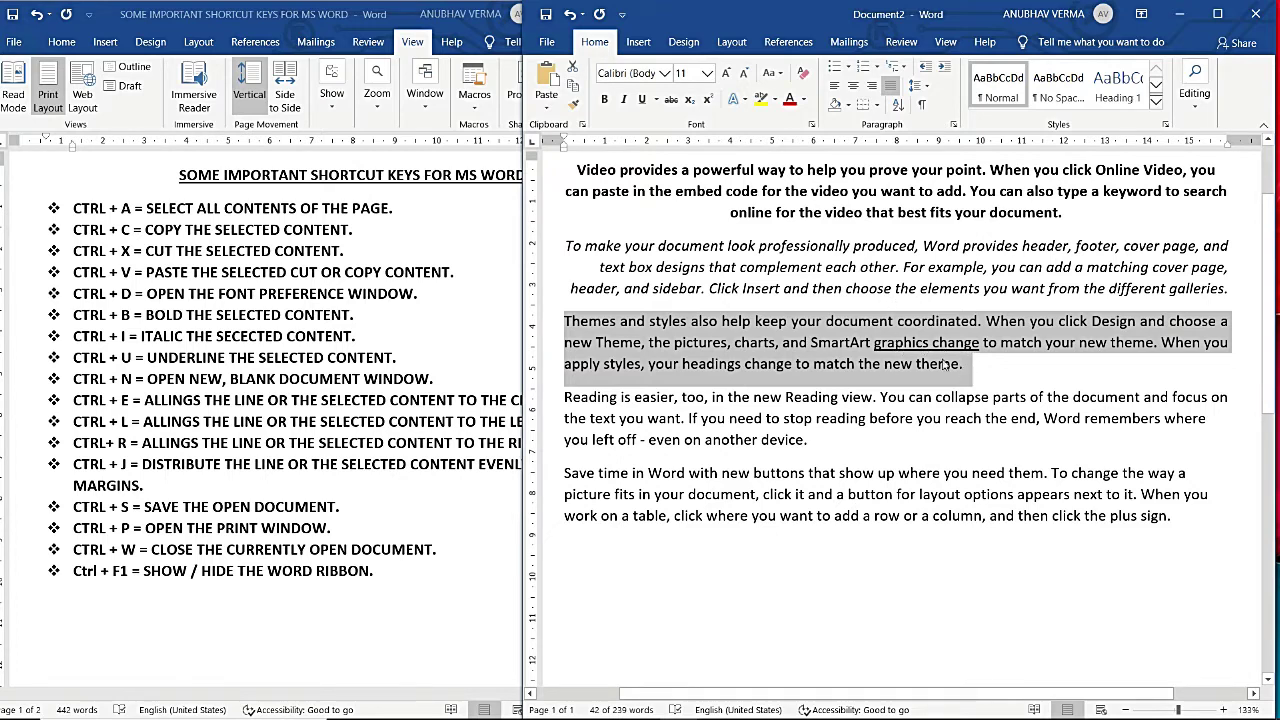
mouse_move(563, 398)
mouse_down()
mouse_move(790, 450)
mouse_move(831, 440)
mouse_up()
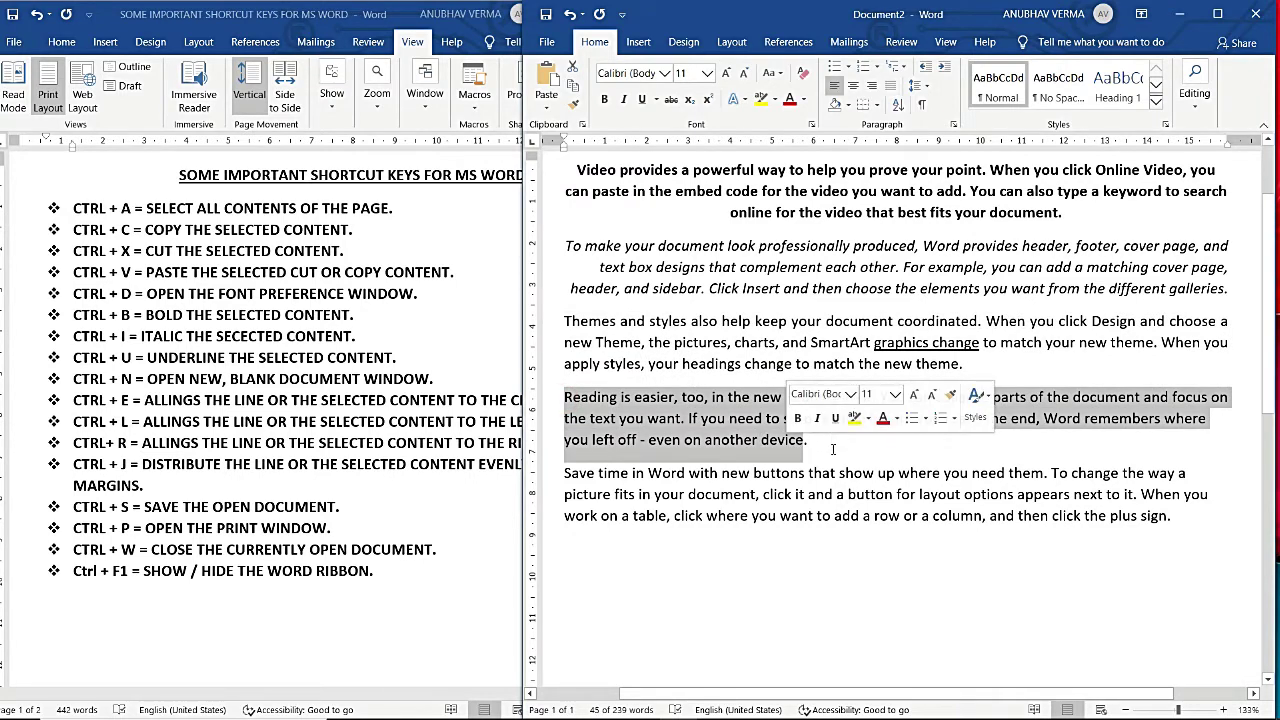
Justify the 'Reading is easier' paragraph, then start saving Document2 with Ctrl+S
key(ctrl+j)
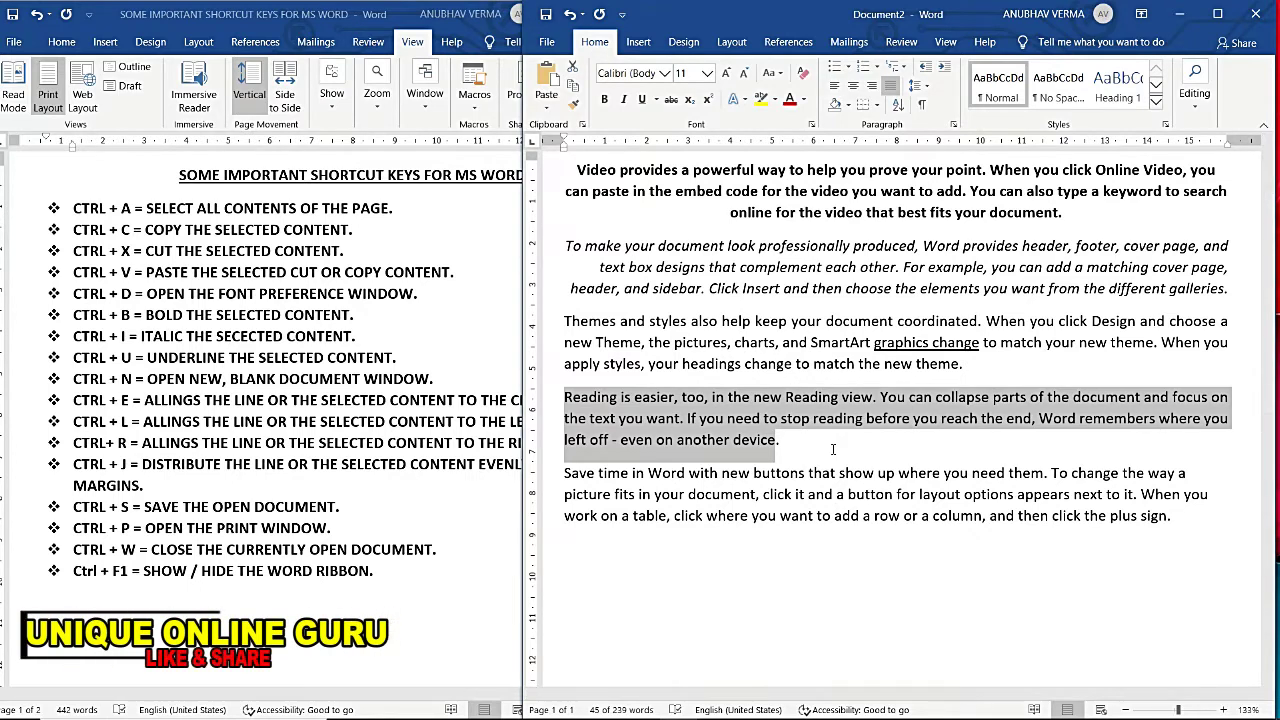
key(ctrl+l)
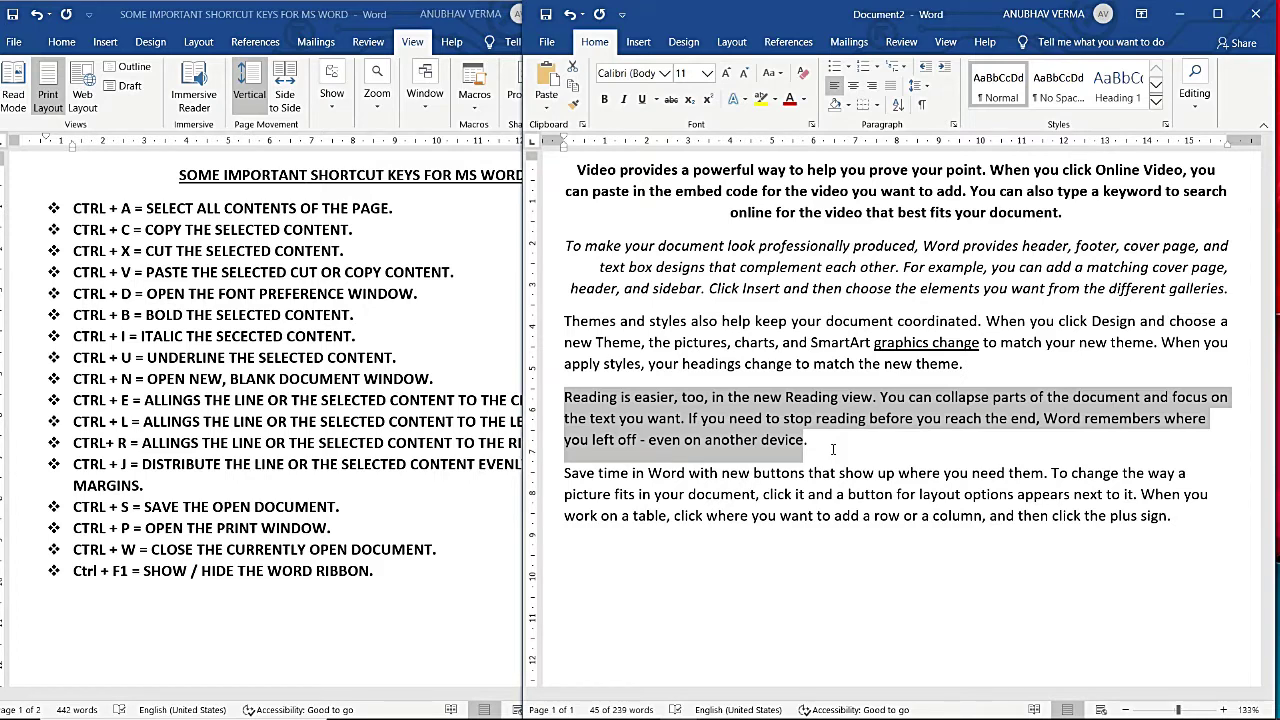
key(ctrl+j)
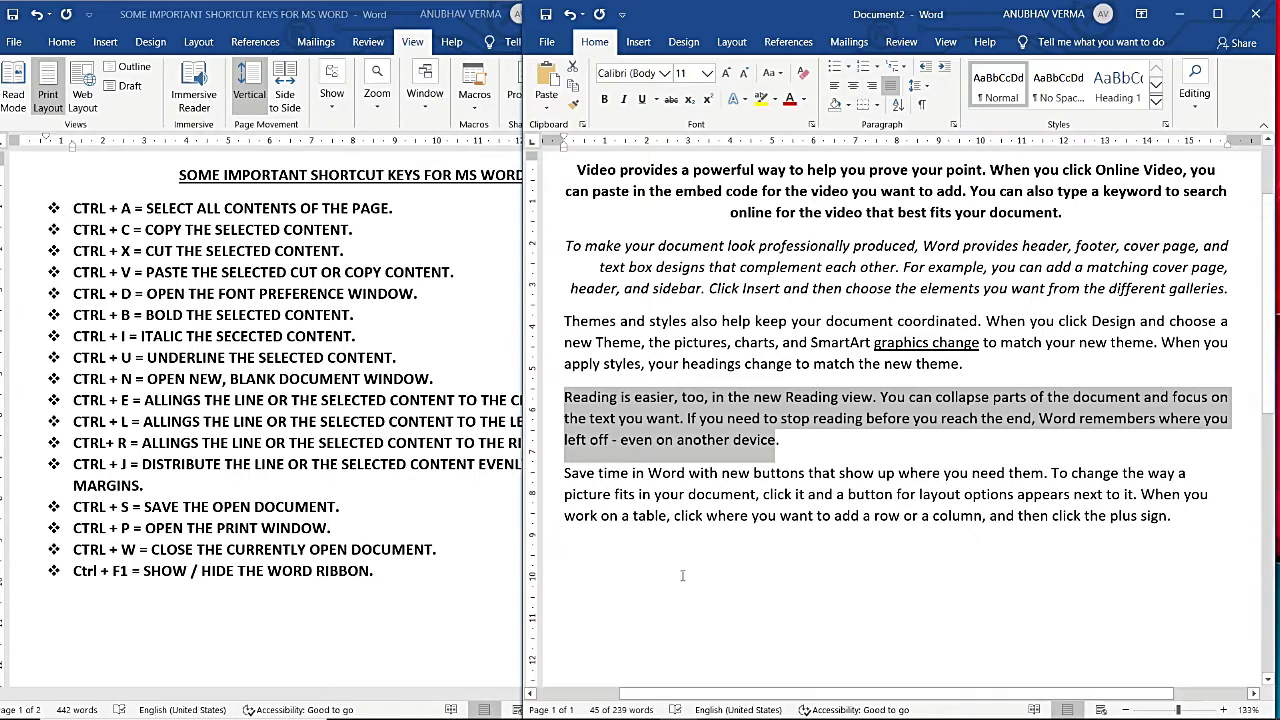
click(804, 566)
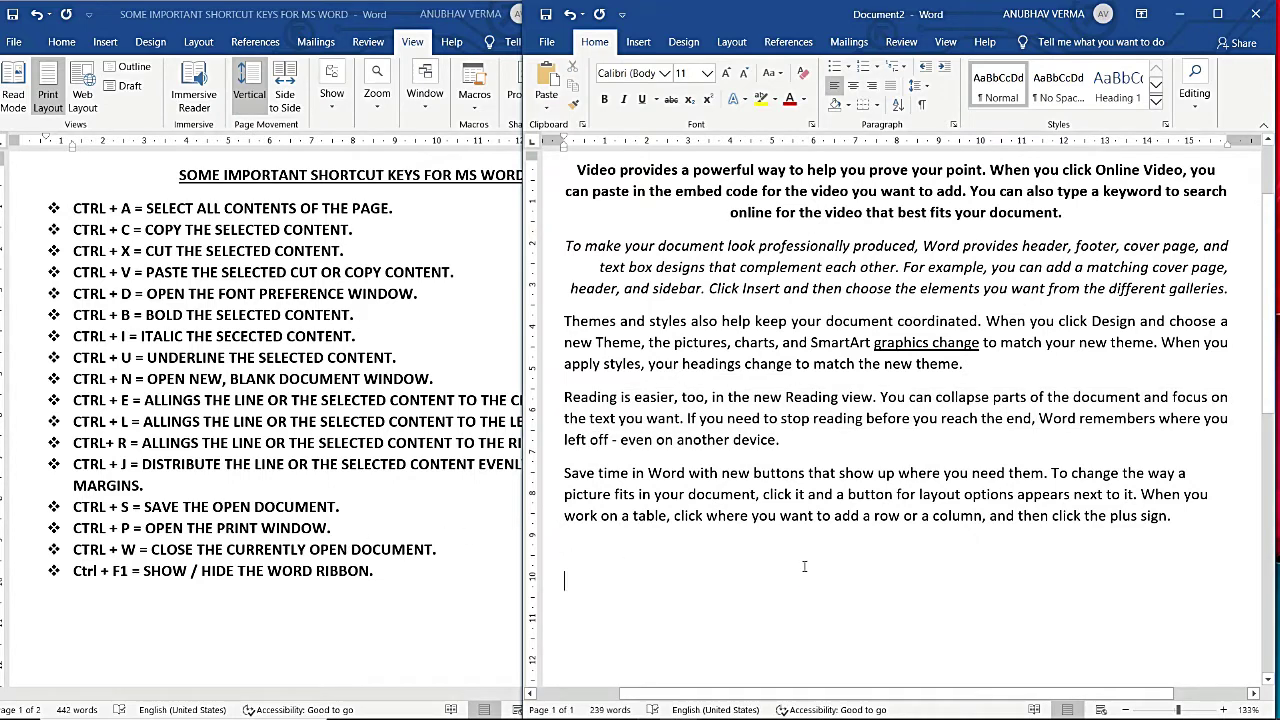
key(ctrl+s)
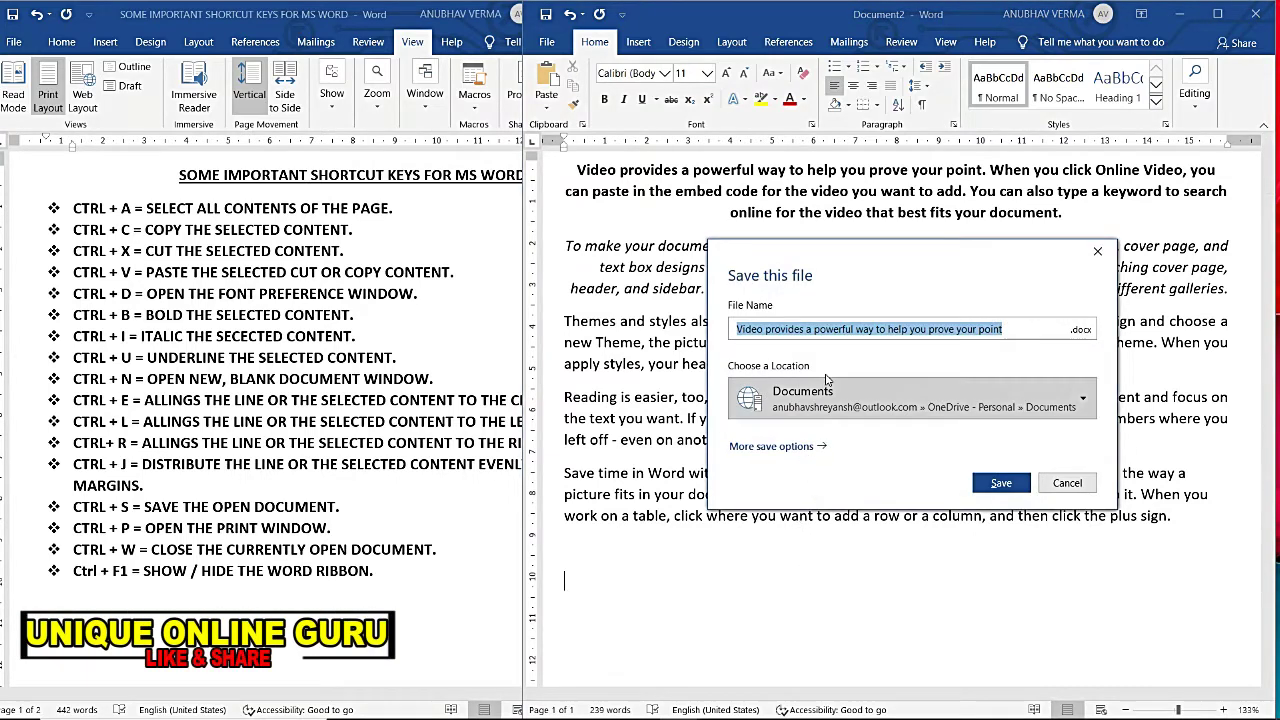
click(1097, 251)
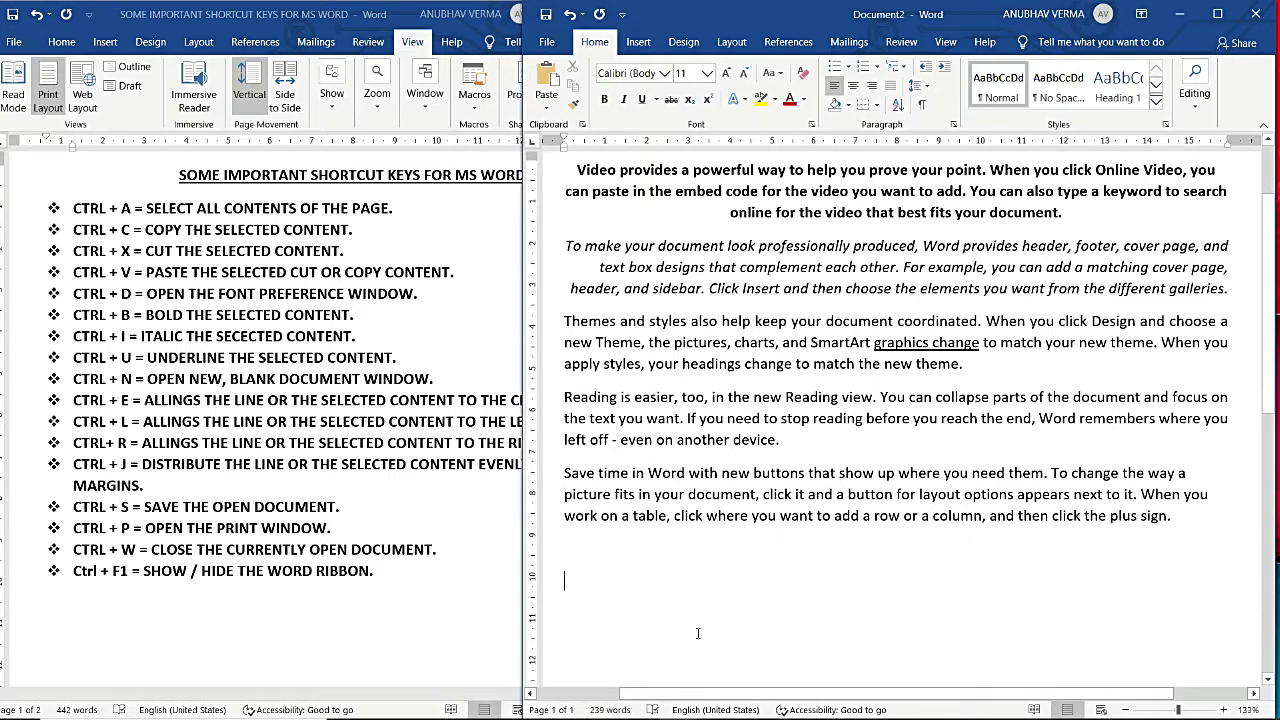
key(ctrl+p)
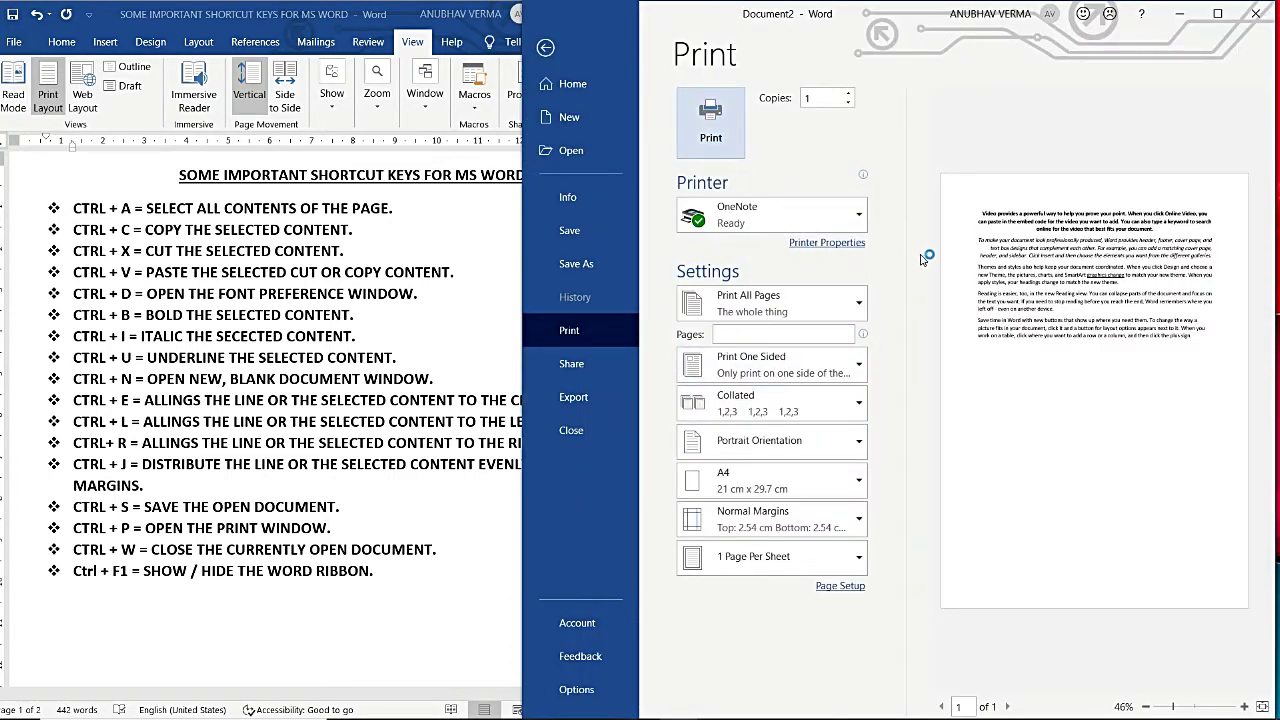
click(545, 47)
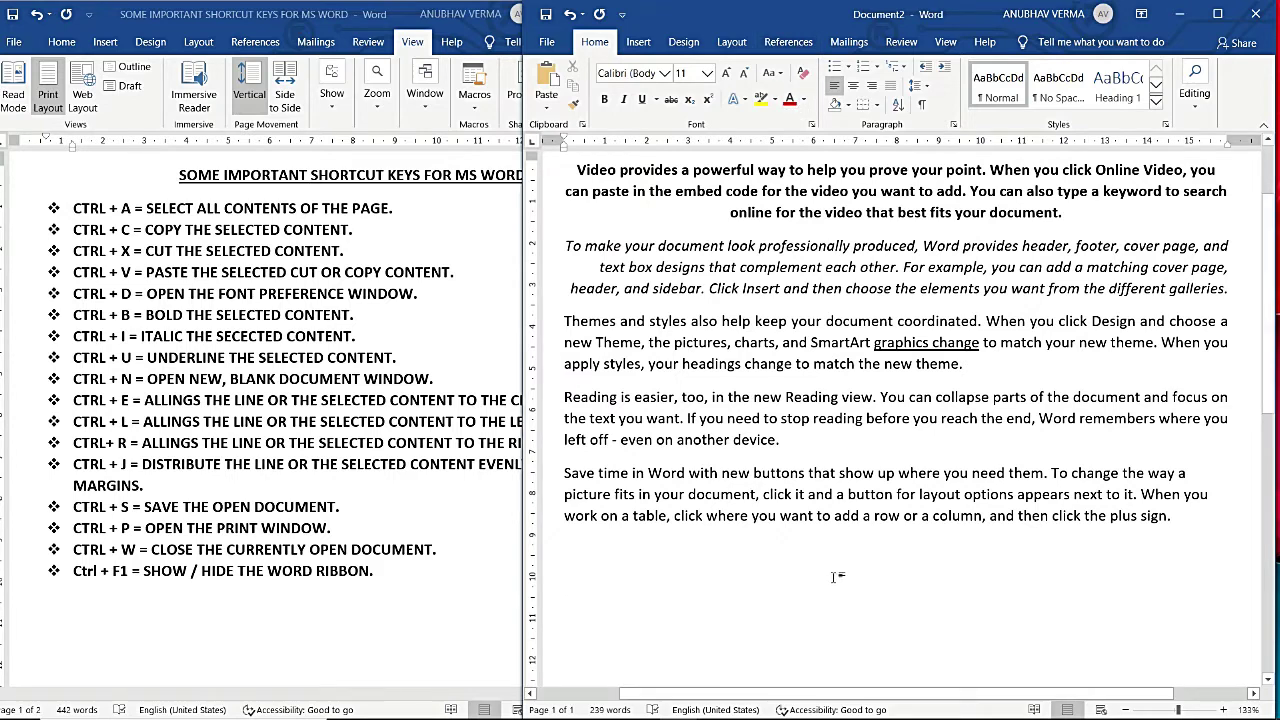
key(ctrl+F1)
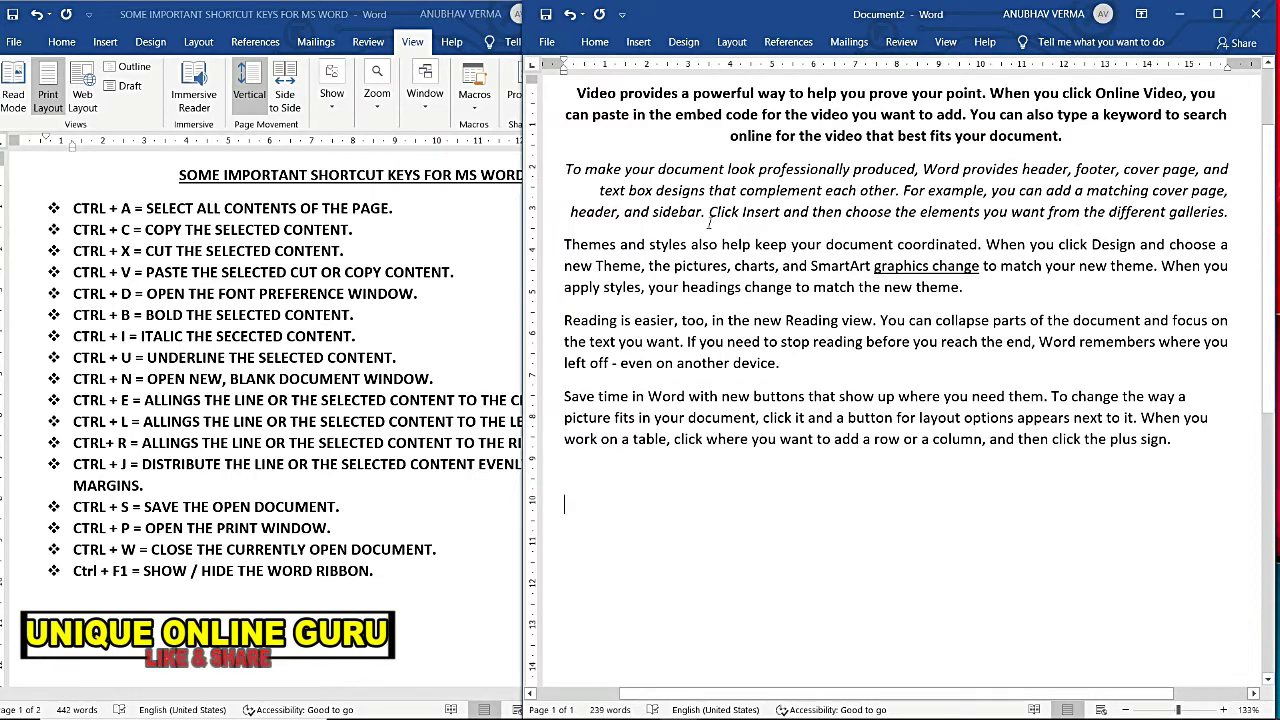
Restore the full ribbon and close Document2 so Word asks to save changes
key(ctrl+F1)
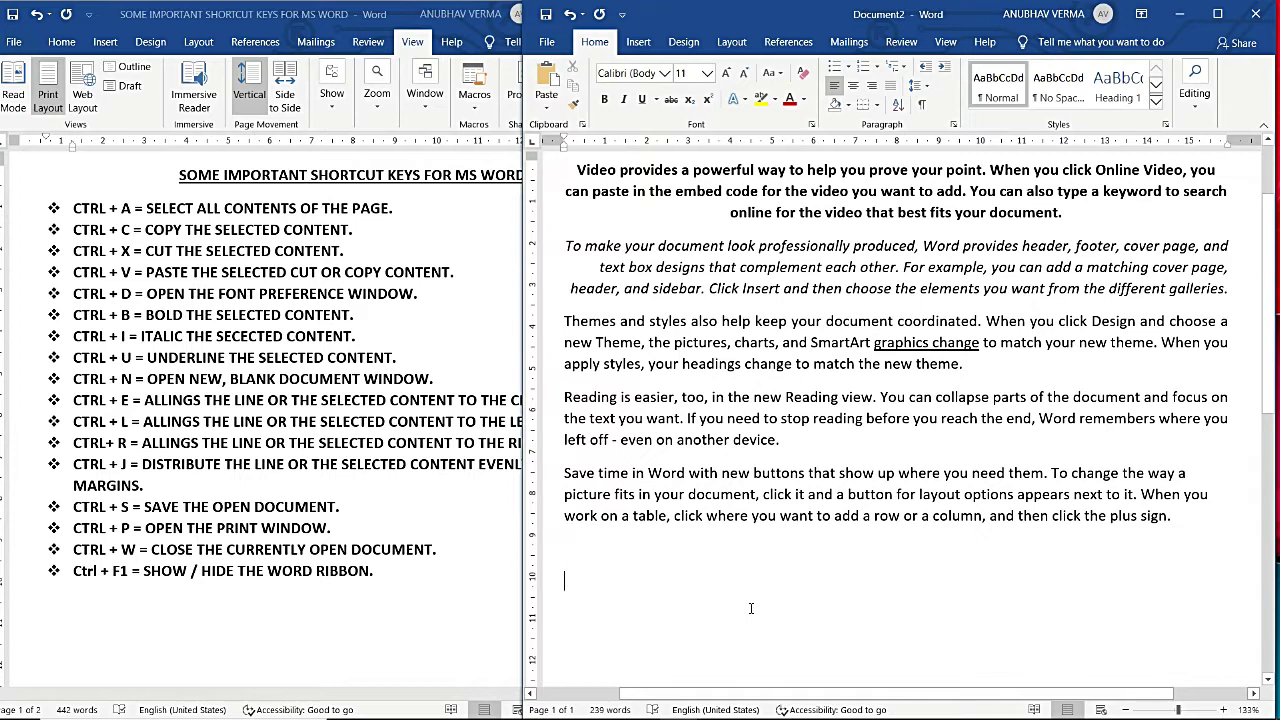
key(ctrl+w)
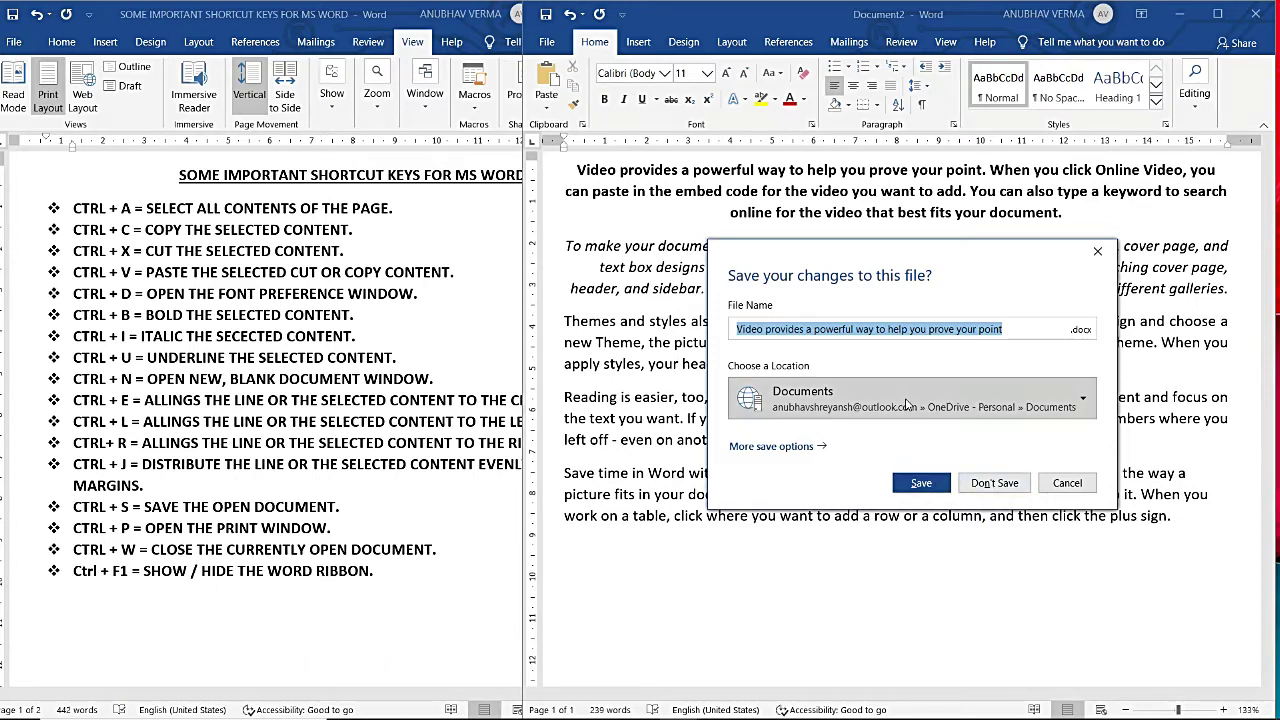
Save the document to the Desktop and let it close
click(1083, 402)
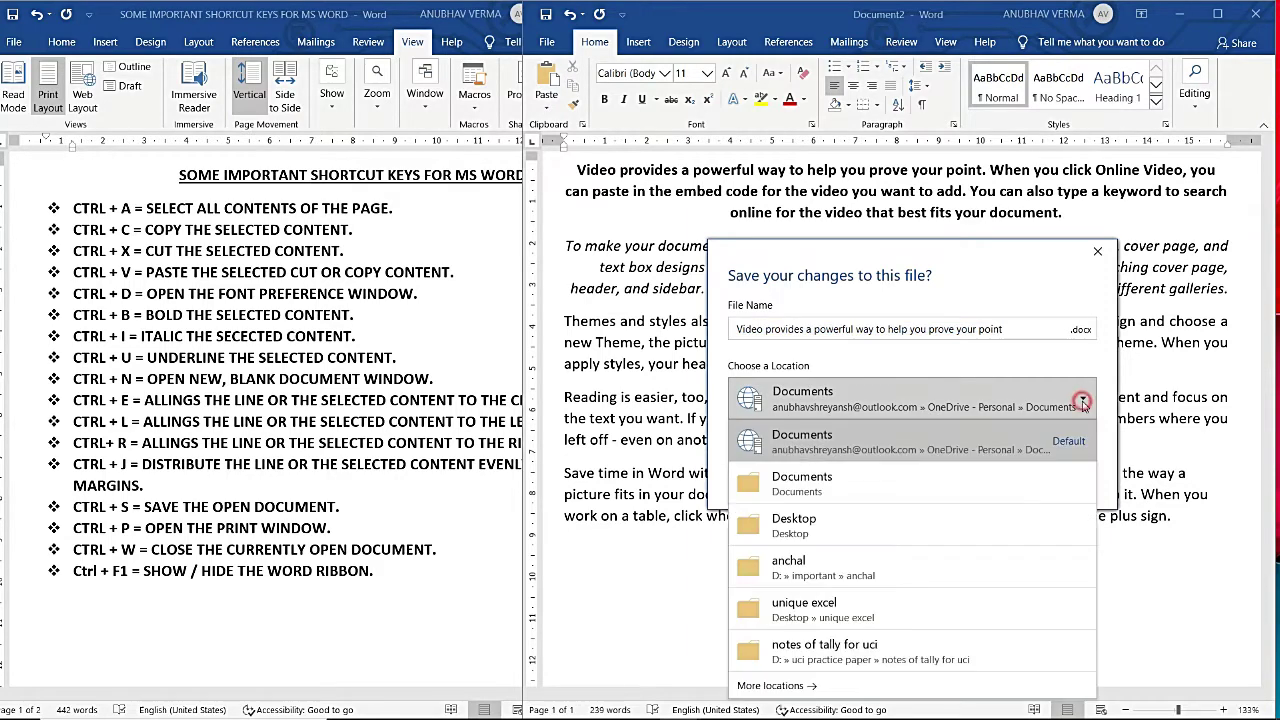
click(895, 525)
click(920, 485)
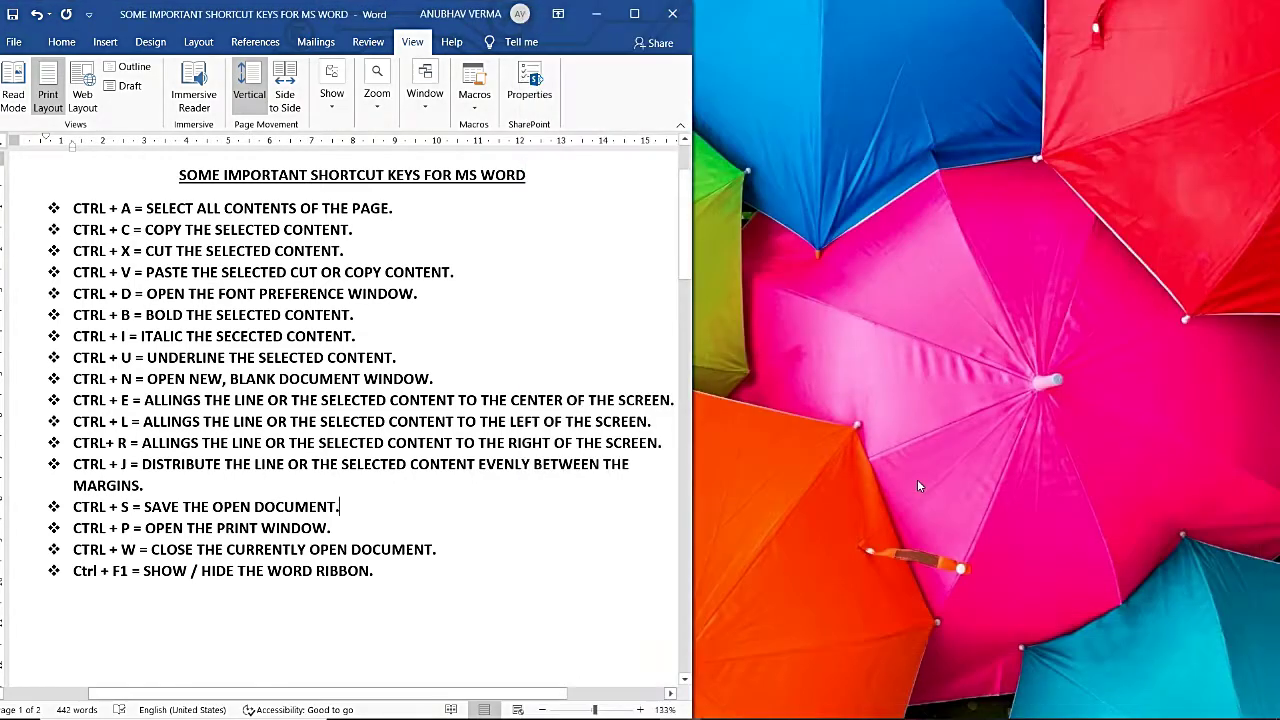
Reopen 'Video provides a powerful way to help you prove your point' from the desktop, maximized
click(600, 16)
double_click(157, 125)
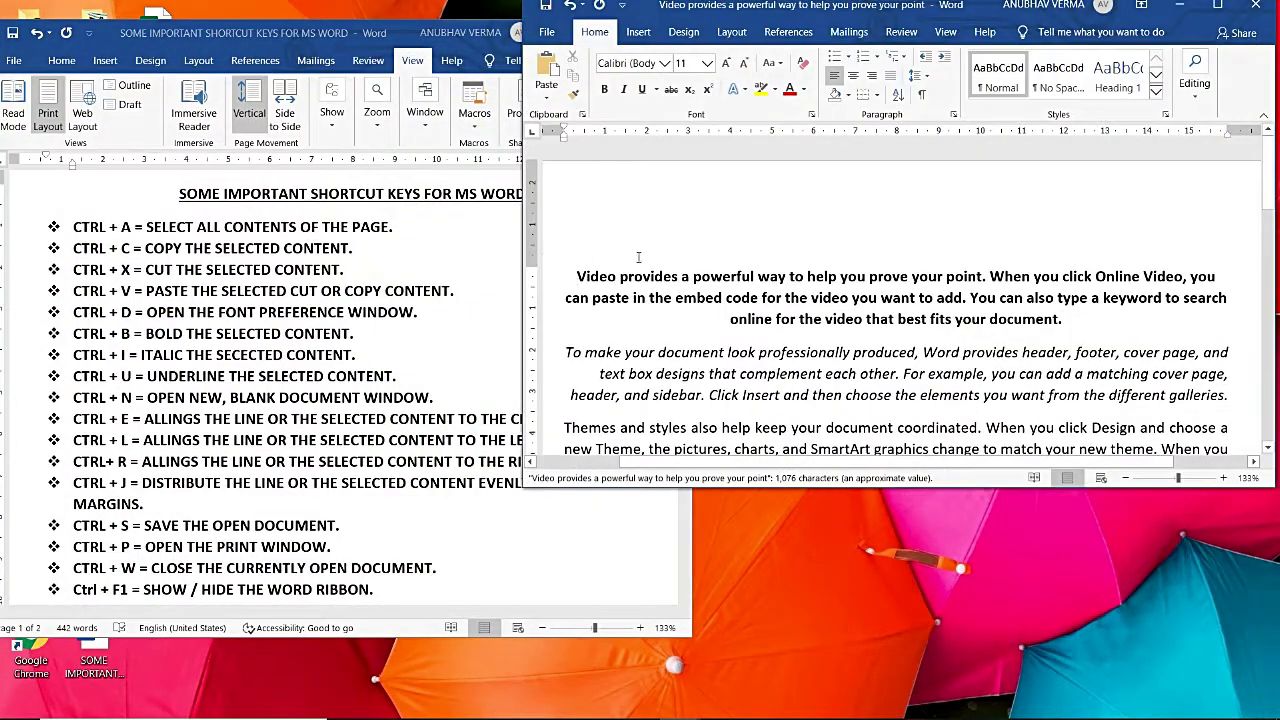
scroll(727, 240, down, 3)
scroll(727, 240, up, 3)
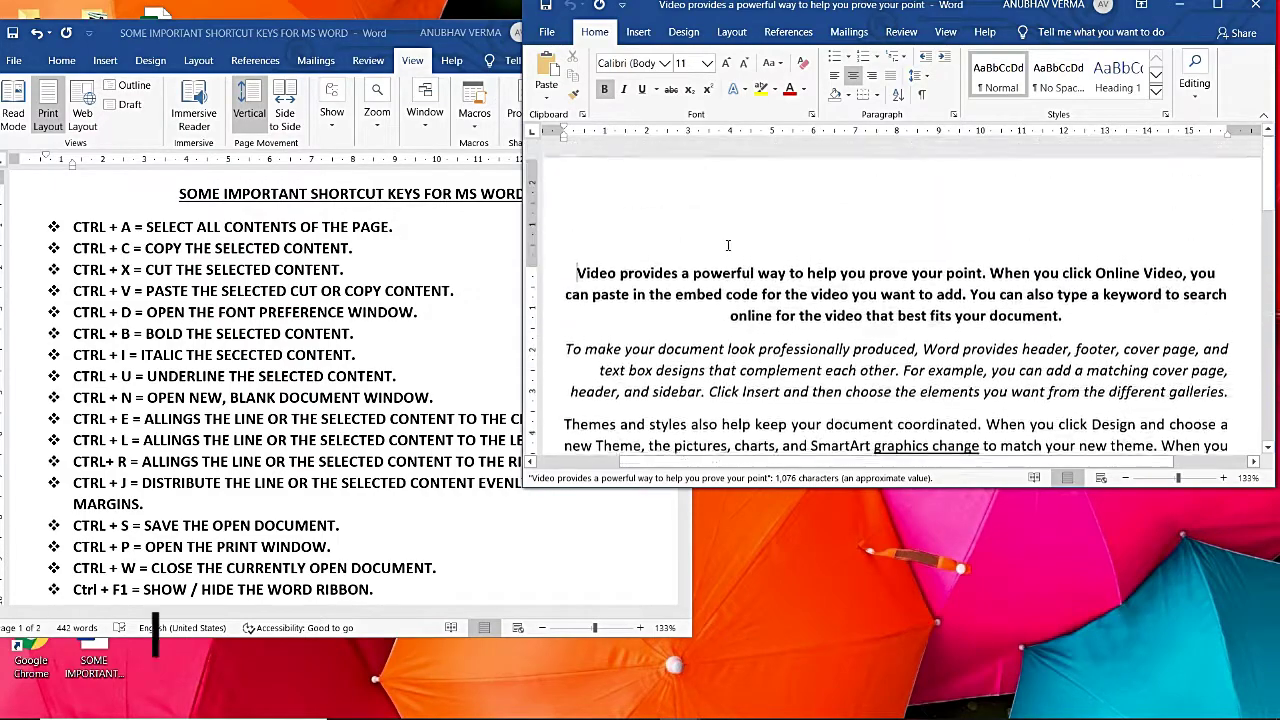
click(1218, 8)
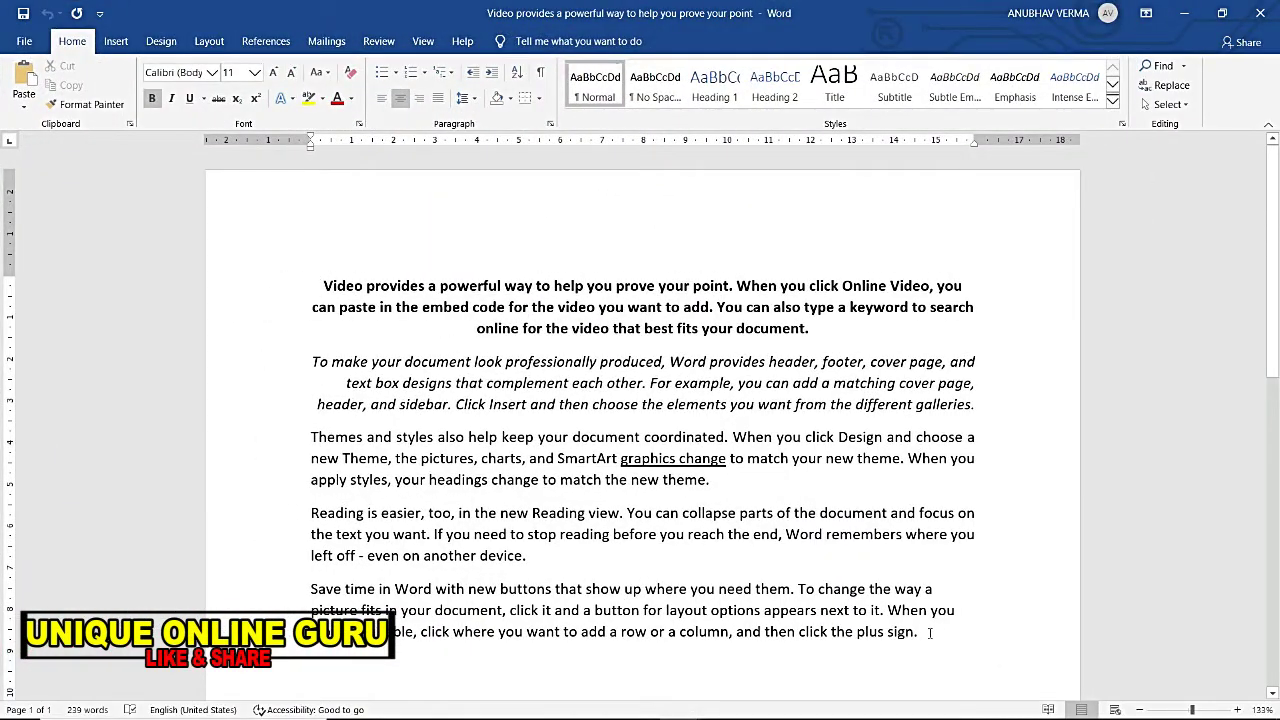
click(930, 632)
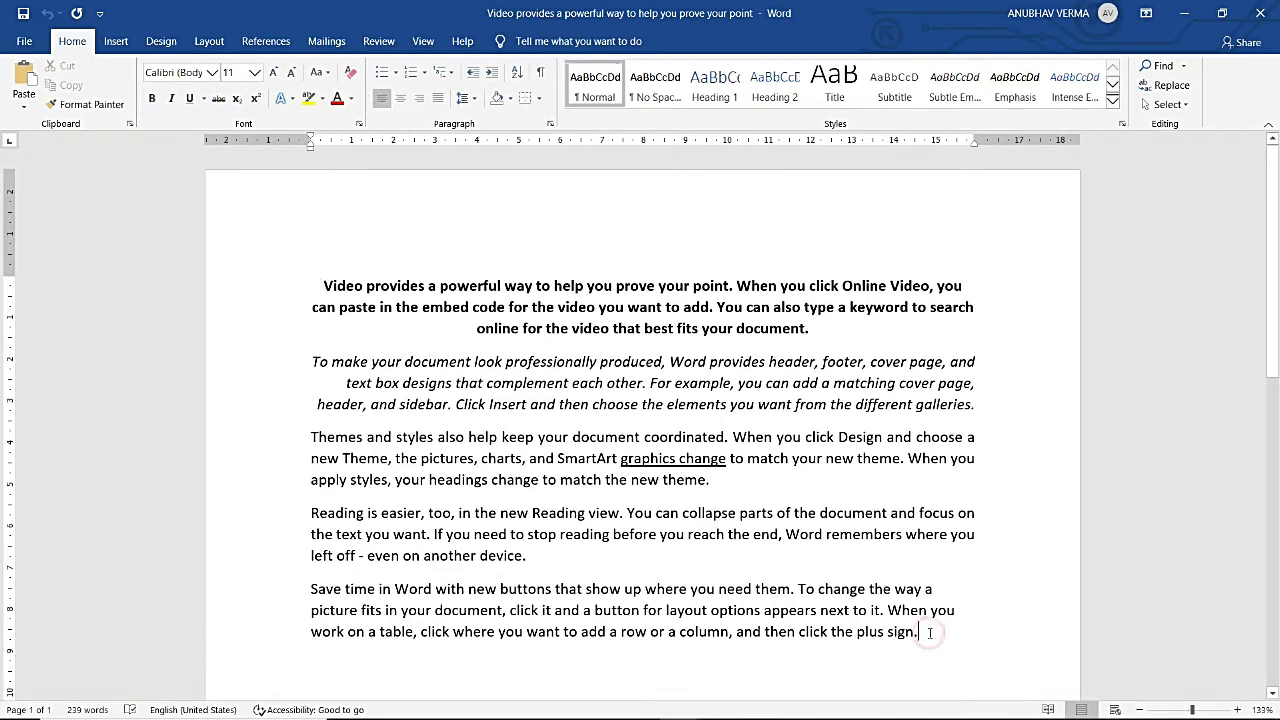
scroll(930, 632, down, 1)
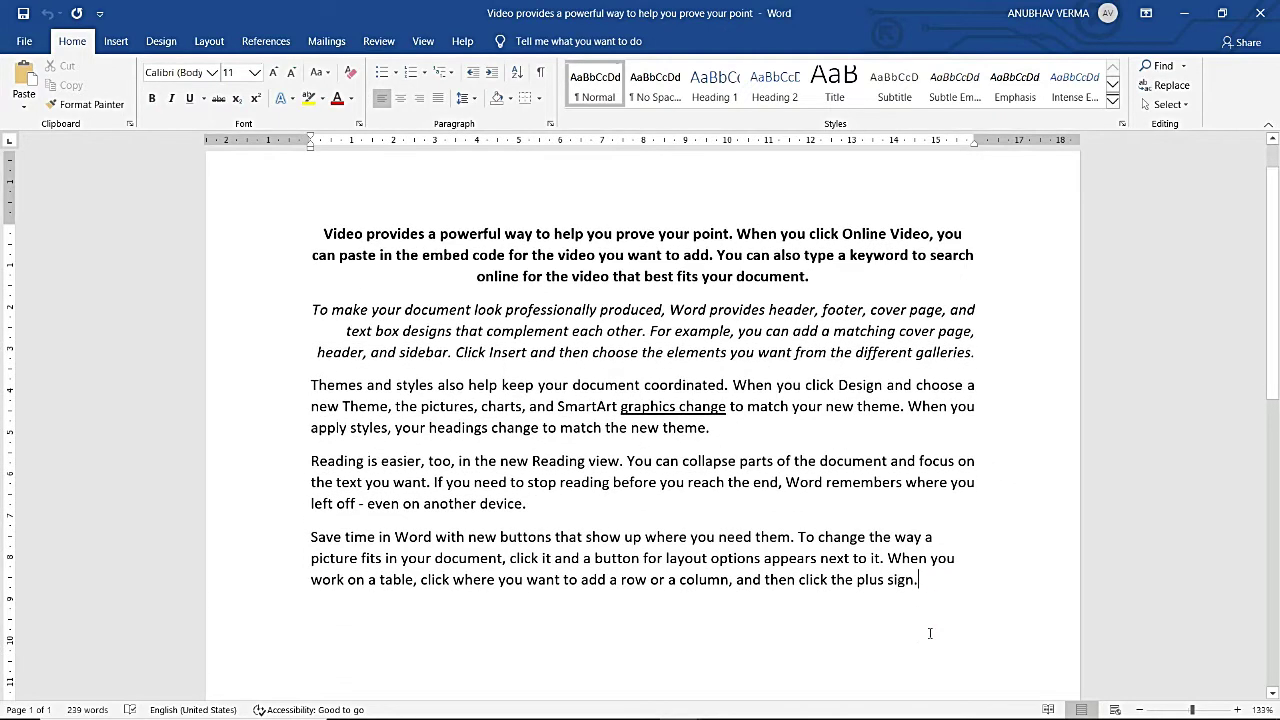